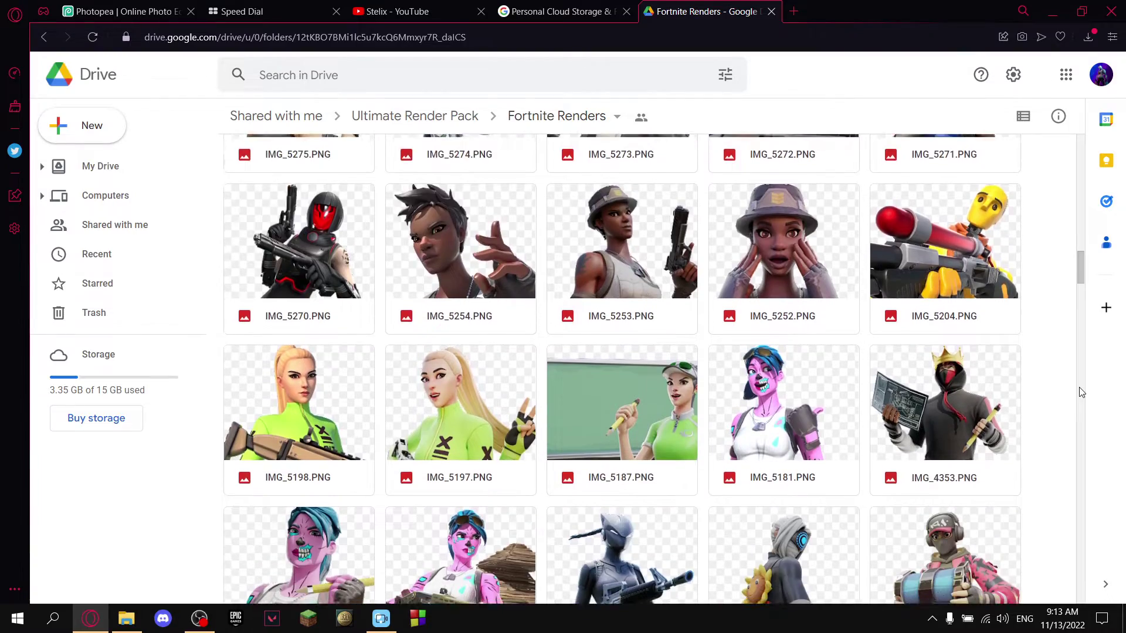
Search 'photopea' from Opera's Speed Dial and open the 'Photopea | Online Photo Editor' result.
{"action": "scroll", "coordinate": [1082, 392], "scroll_direction": "down", "scroll_amount": 5}
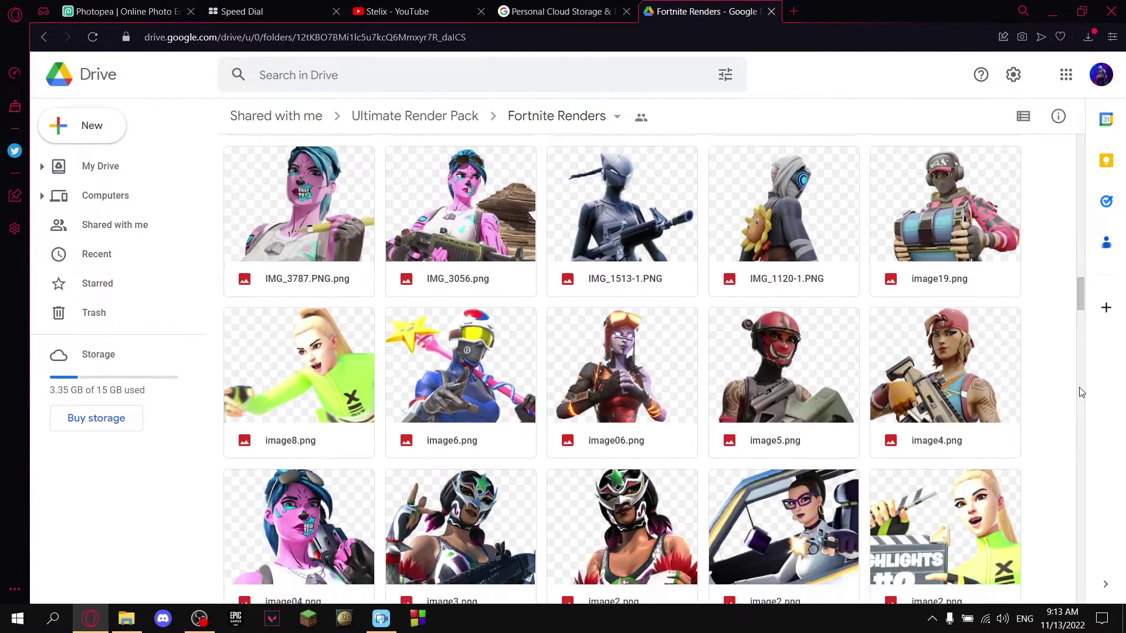
{"action": "scroll", "coordinate": [1082, 392], "scroll_direction": "down", "scroll_amount": 10}
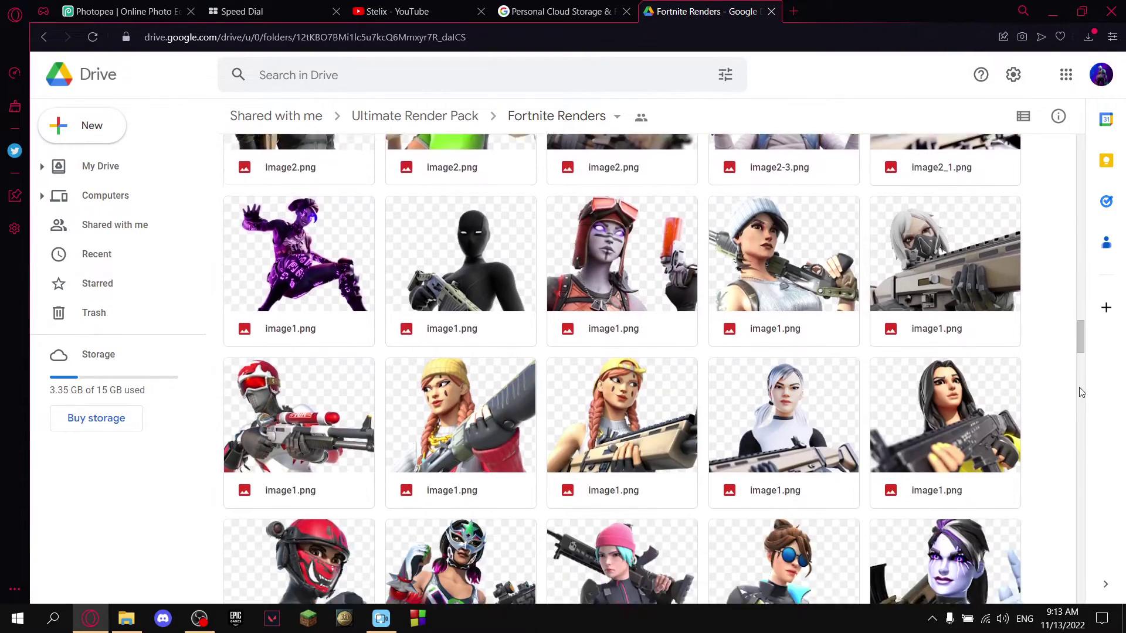
{"action": "scroll", "coordinate": [1081, 391], "scroll_direction": "down", "scroll_amount": 3}
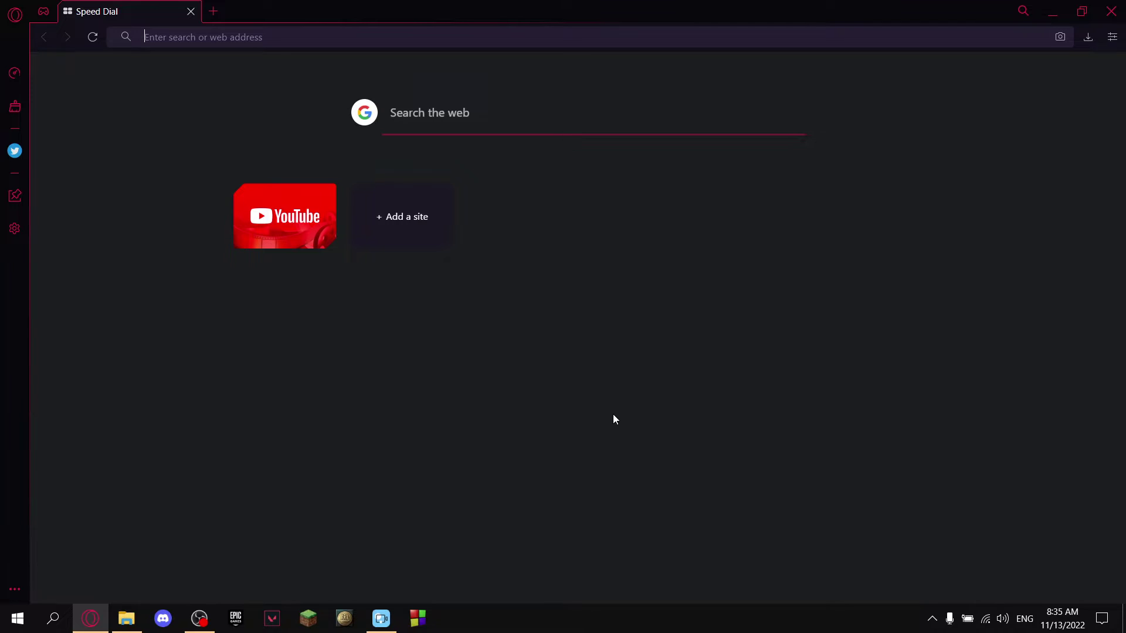
{"action": "left_click", "coordinate": [438, 110]}
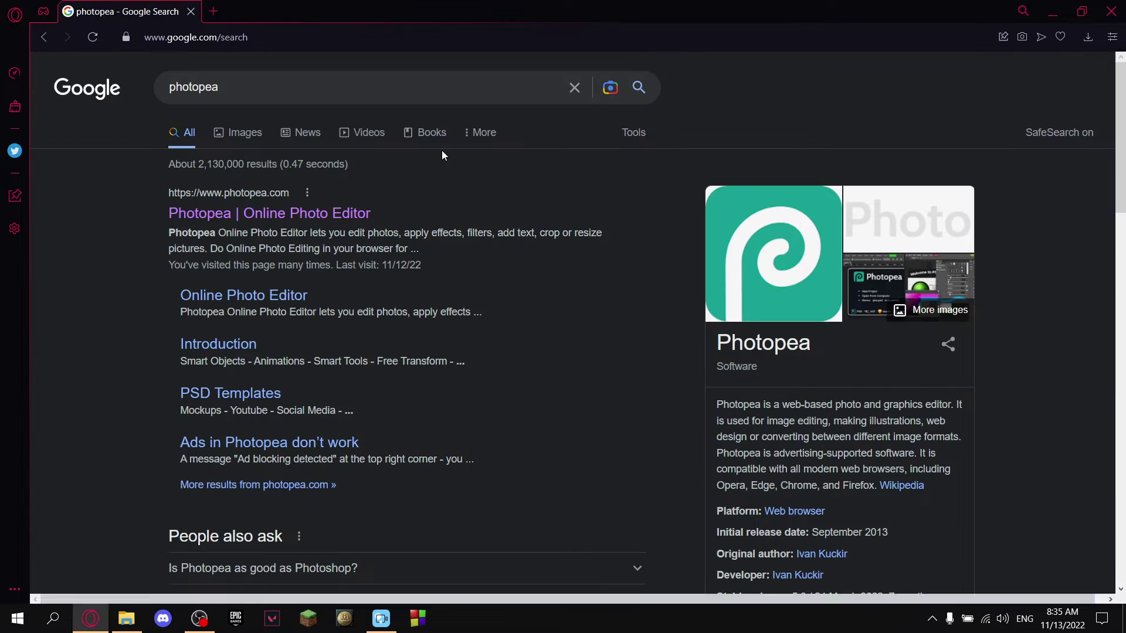
{"action": "left_click", "coordinate": [312, 214]}
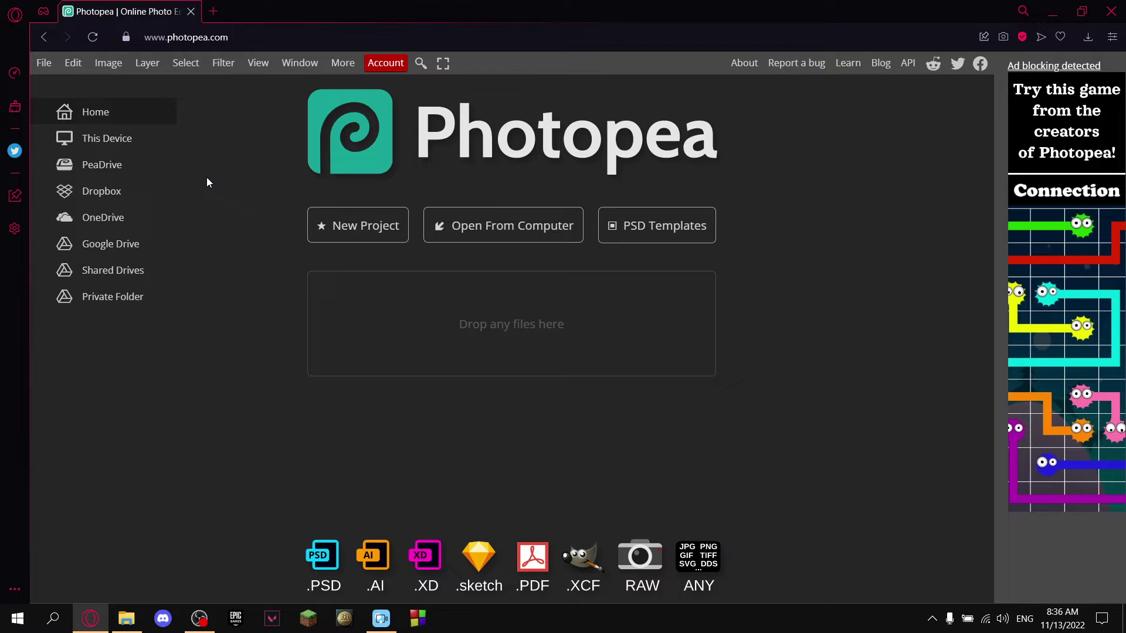
Create a new white 1920 x 1080 project from the FB Event Image preset.
{"action": "left_click", "coordinate": [45, 63]}
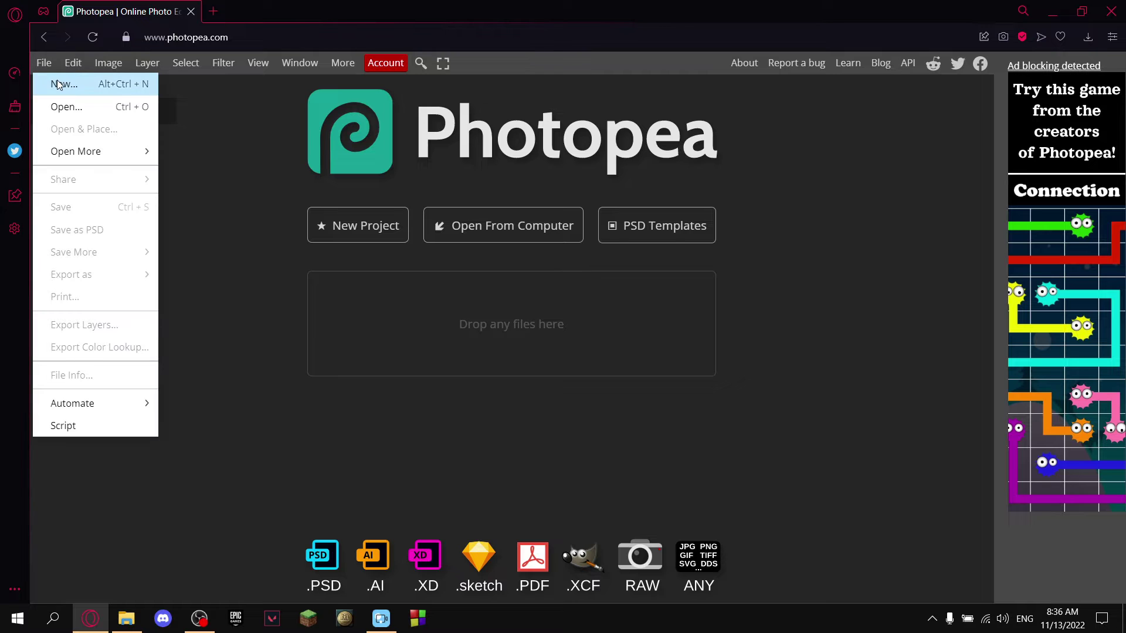
{"action": "left_click", "coordinate": [58, 85]}
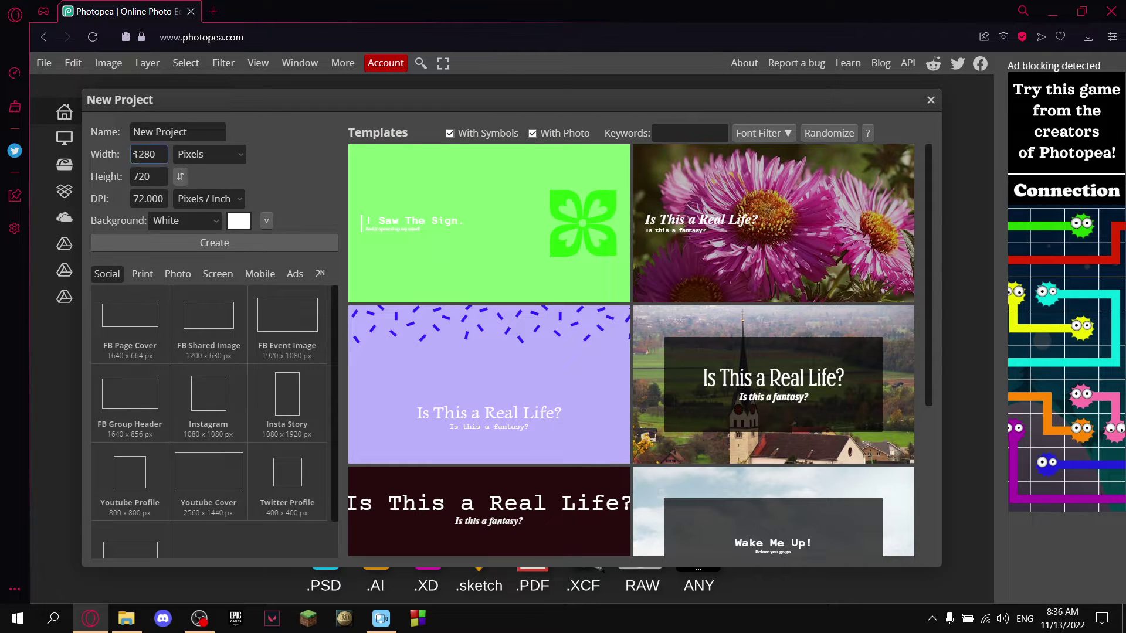
{"action": "left_click_drag", "start_coordinate": [133, 154], "coordinate": [133, 177]}
{"action": "left_click", "coordinate": [151, 178]}
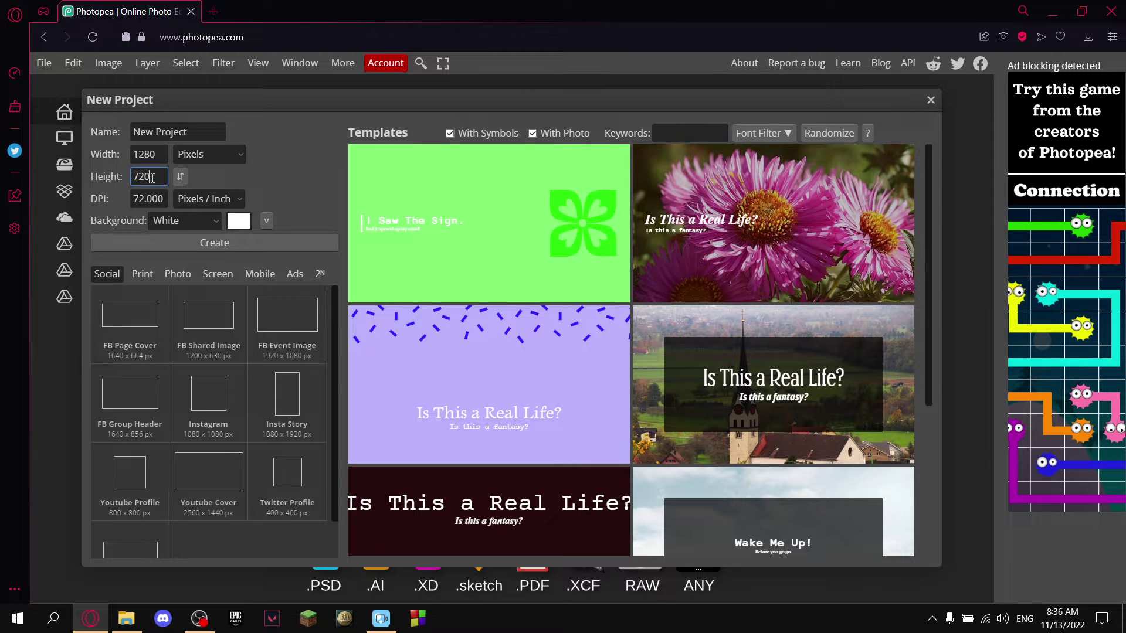
{"action": "left_click", "coordinate": [296, 334]}
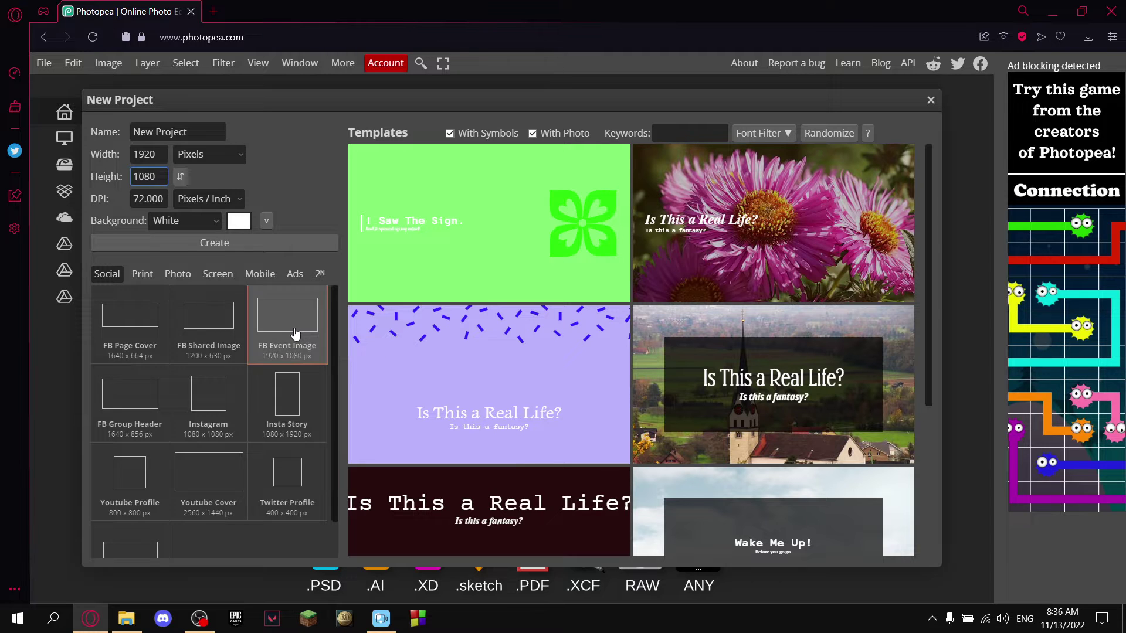
{"action": "left_click", "coordinate": [266, 248]}
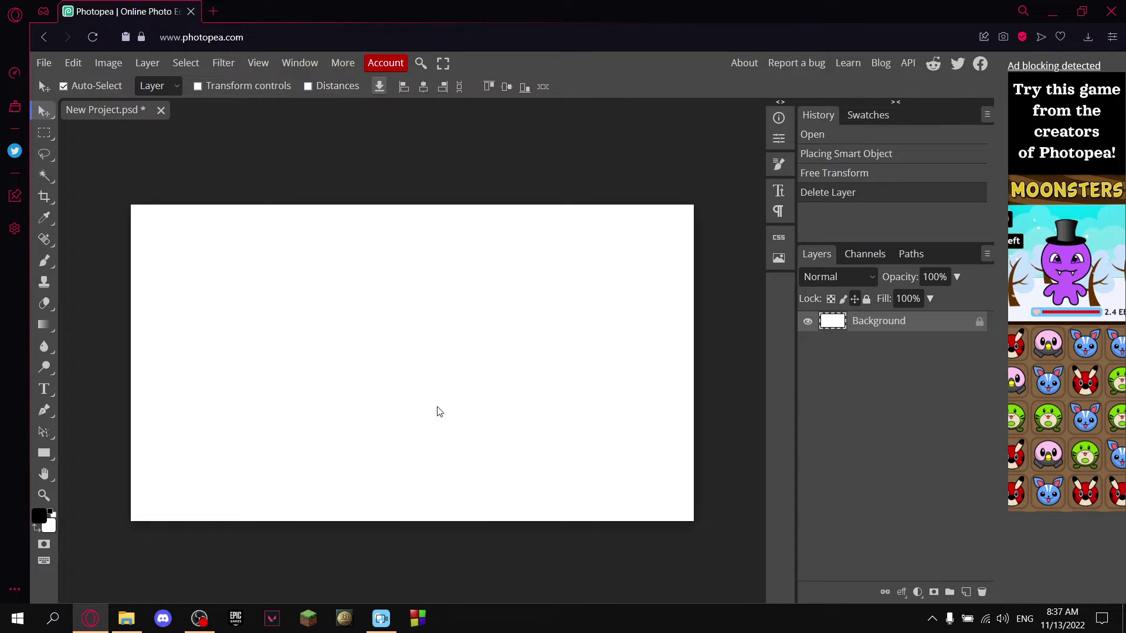
Drop BG #3 (2).png onto the canvas and stretch it from the top-left to cover the canvas.
{"action": "left_click", "coordinate": [126, 618]}
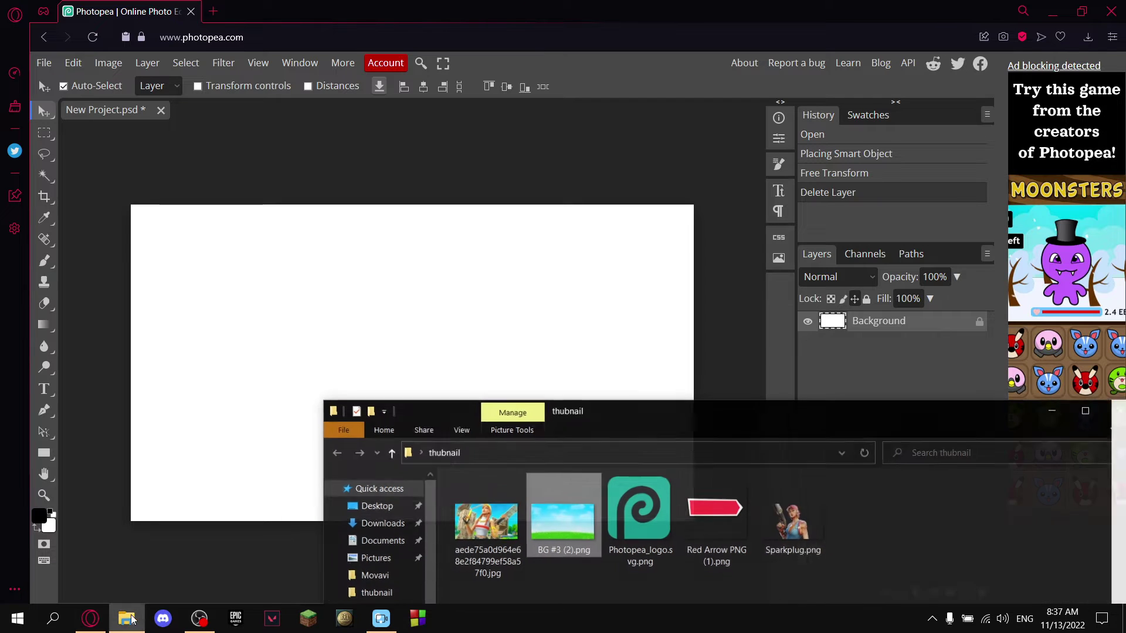
{"action": "left_click_drag", "start_coordinate": [736, 417], "coordinate": [739, 459]}
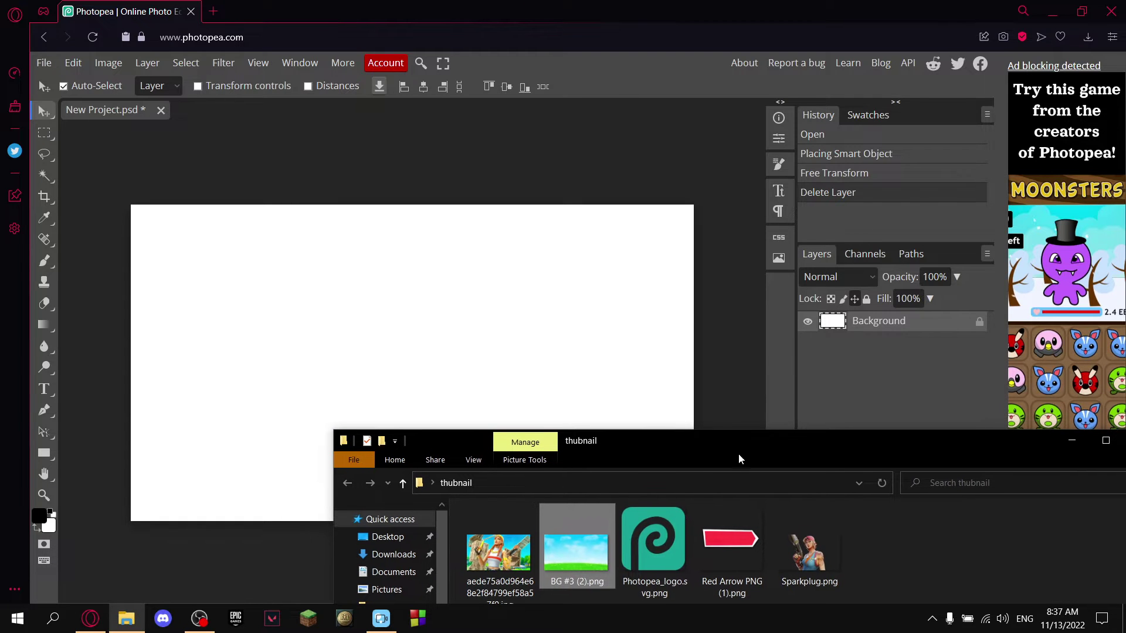
{"action": "left_click_drag", "start_coordinate": [581, 545], "coordinate": [315, 291]}
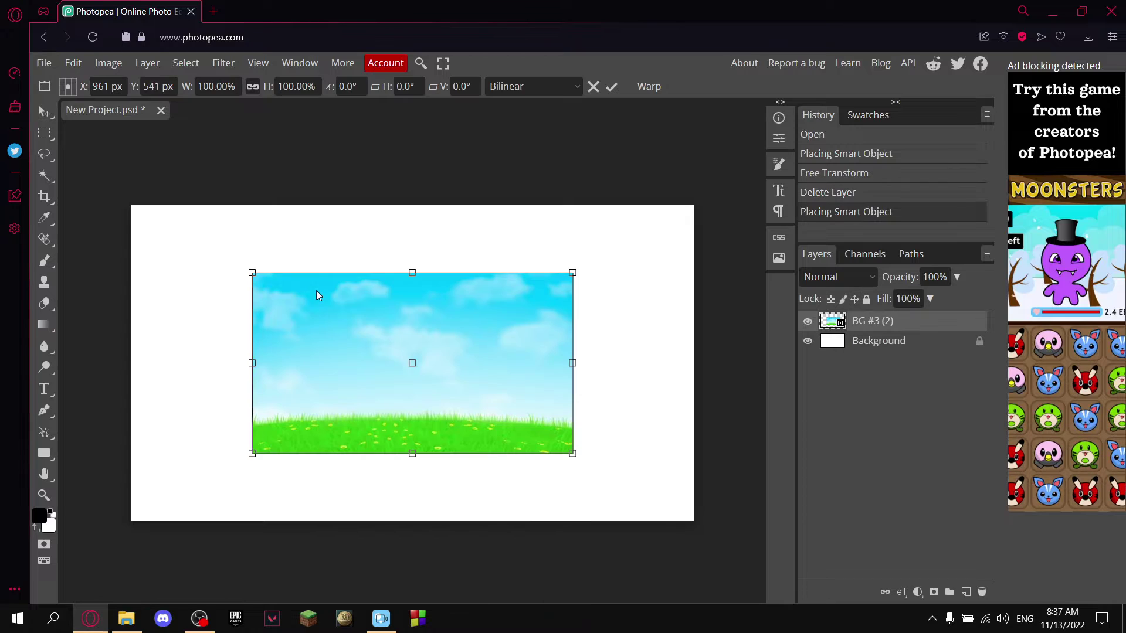
{"action": "left_click_drag", "start_coordinate": [338, 365], "coordinate": [216, 294]}
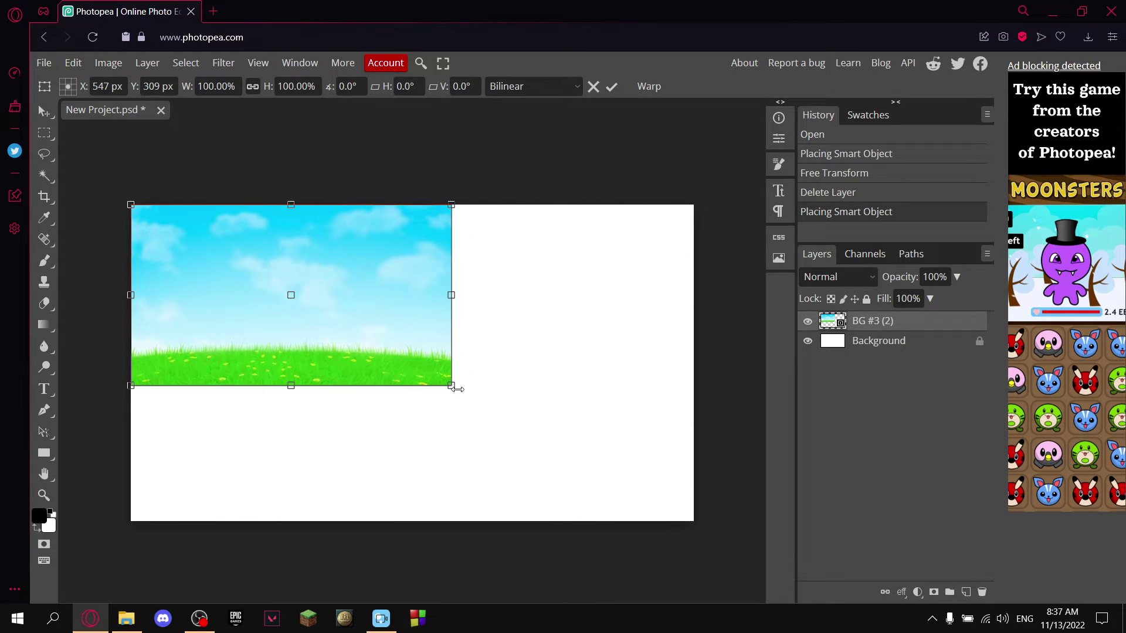
{"action": "left_click_drag", "start_coordinate": [451, 386], "coordinate": [718, 482]}
{"action": "left_click", "coordinate": [611, 87]}
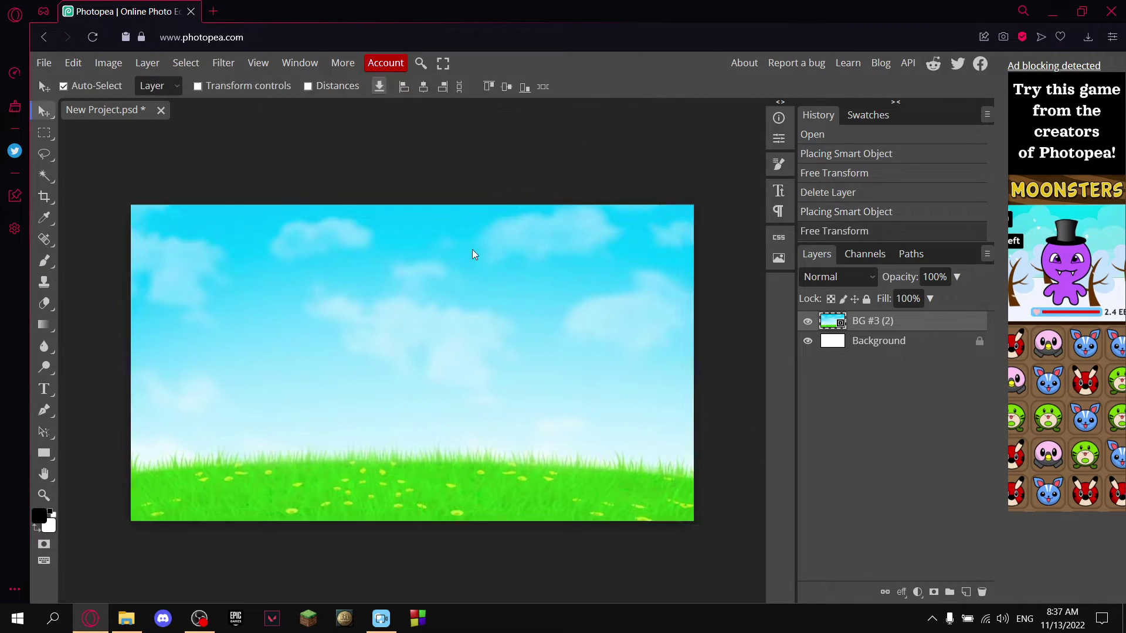
{"action": "left_click", "coordinate": [126, 619]}
Place Sparkplug.png on the canvas, enlarged to full canvas height on the right side.
{"action": "left_click_drag", "start_coordinate": [812, 542], "coordinate": [639, 328]}
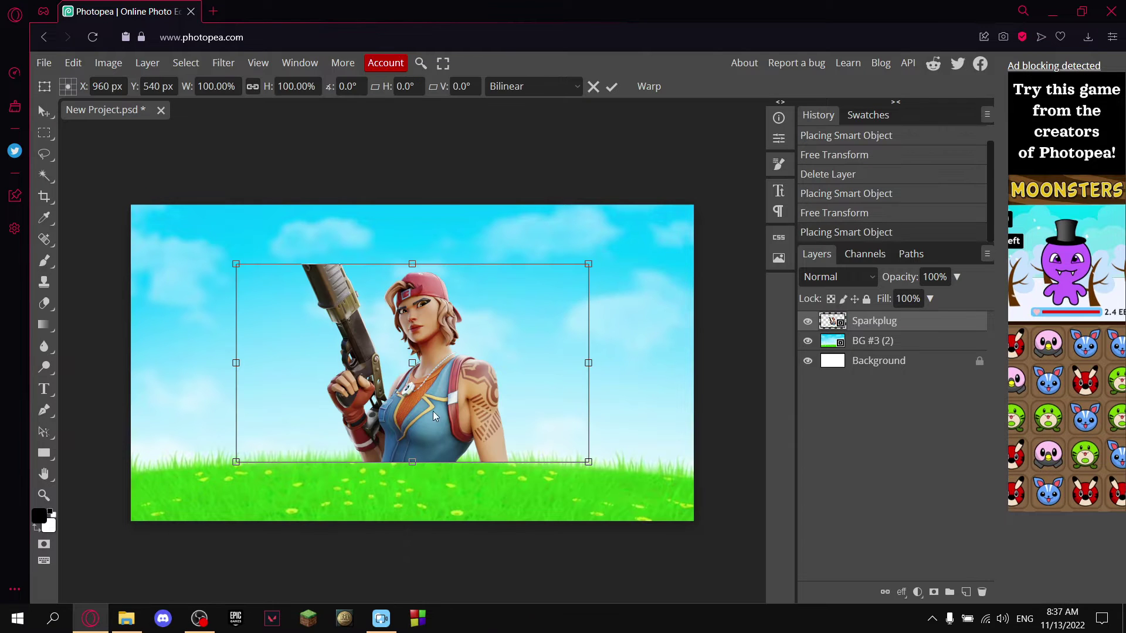
{"action": "left_click_drag", "start_coordinate": [329, 390], "coordinate": [223, 330]}
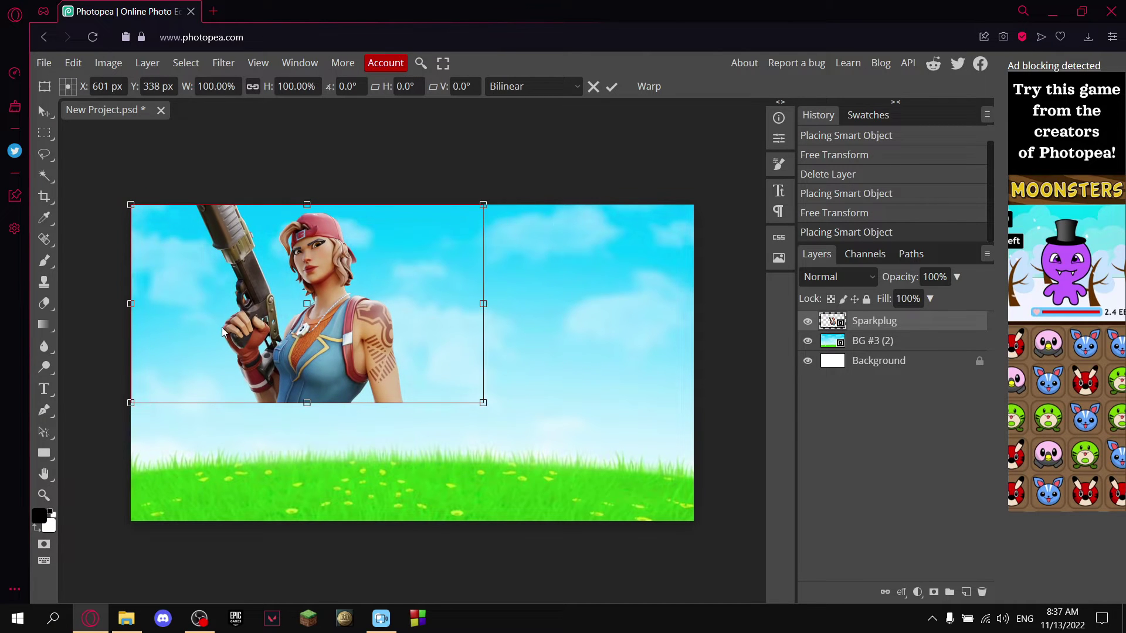
{"action": "left_click_drag", "start_coordinate": [484, 404], "coordinate": [694, 521]}
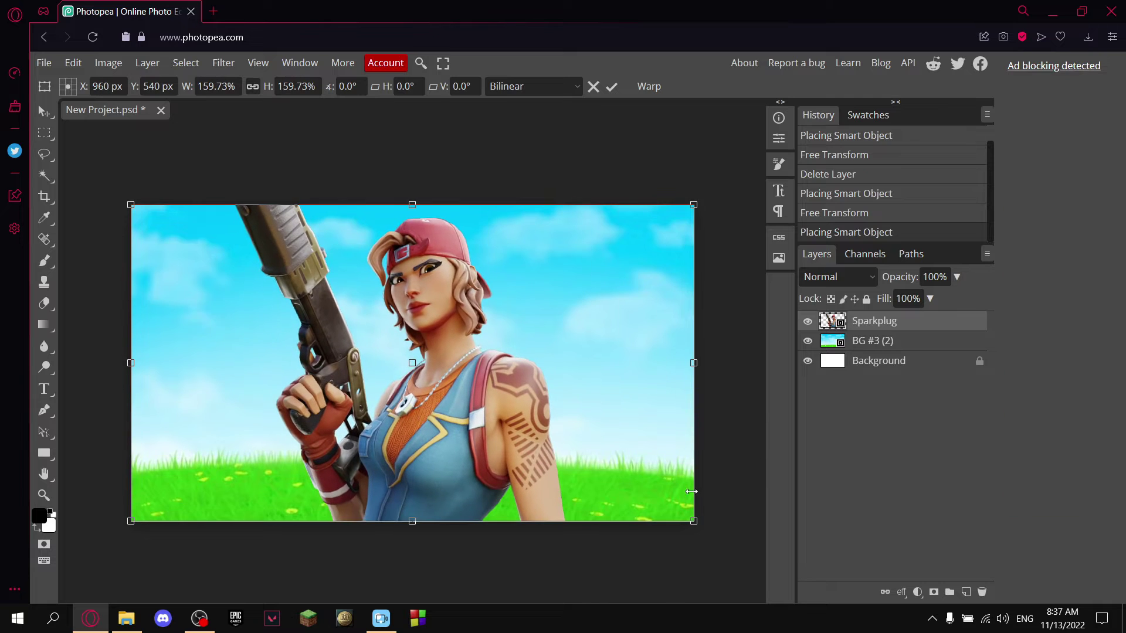
{"action": "left_click_drag", "start_coordinate": [412, 421], "coordinate": [520, 421]}
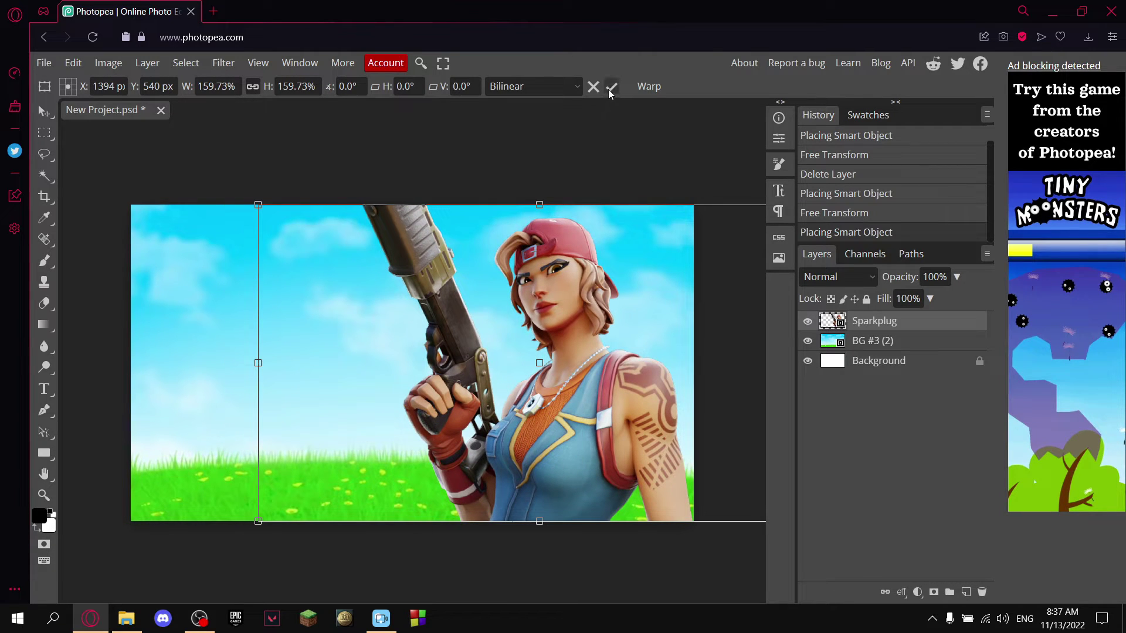
{"action": "left_click", "coordinate": [609, 88]}
Add the second skin image at under half size on the left, with Sparkplug stacked above it.
{"action": "key", "text": "alt+Tab"}
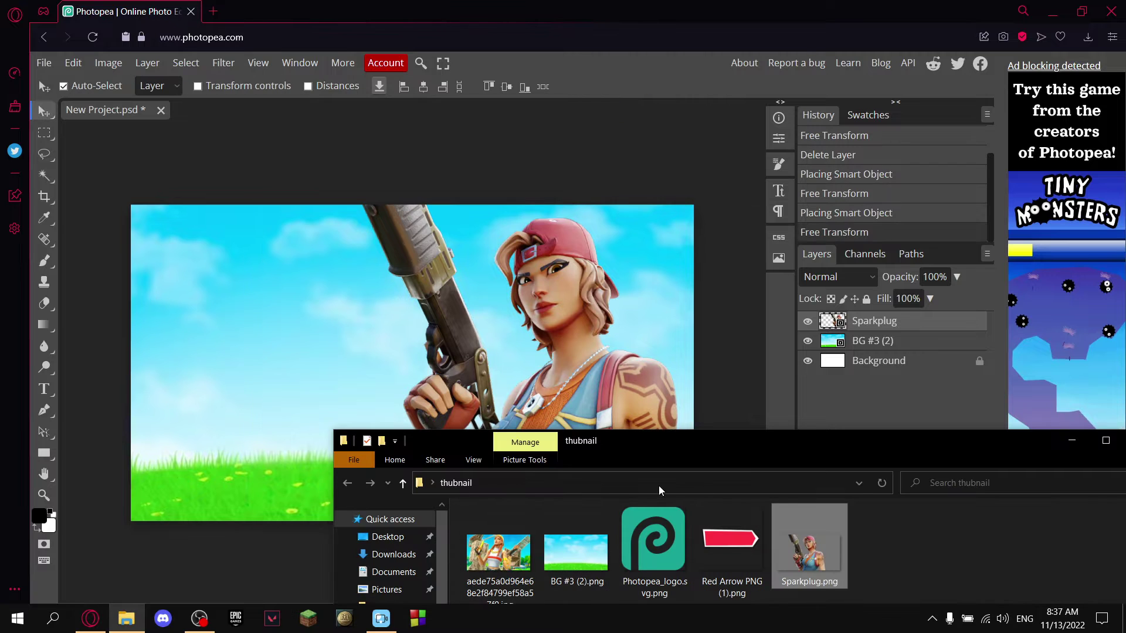
{"action": "left_click_drag", "start_coordinate": [499, 559], "coordinate": [262, 338]}
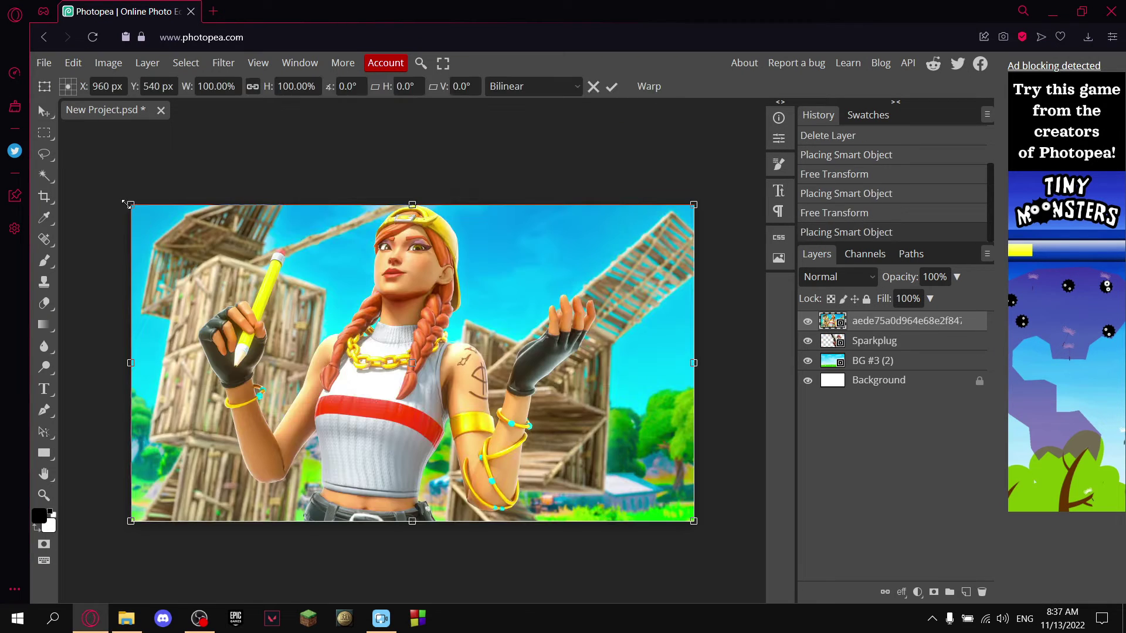
{"action": "left_click_drag", "start_coordinate": [130, 204], "coordinate": [448, 383]}
{"action": "left_click_drag", "start_coordinate": [452, 432], "coordinate": [140, 327]}
{"action": "left_click_drag", "start_coordinate": [382, 418], "coordinate": [431, 461]}
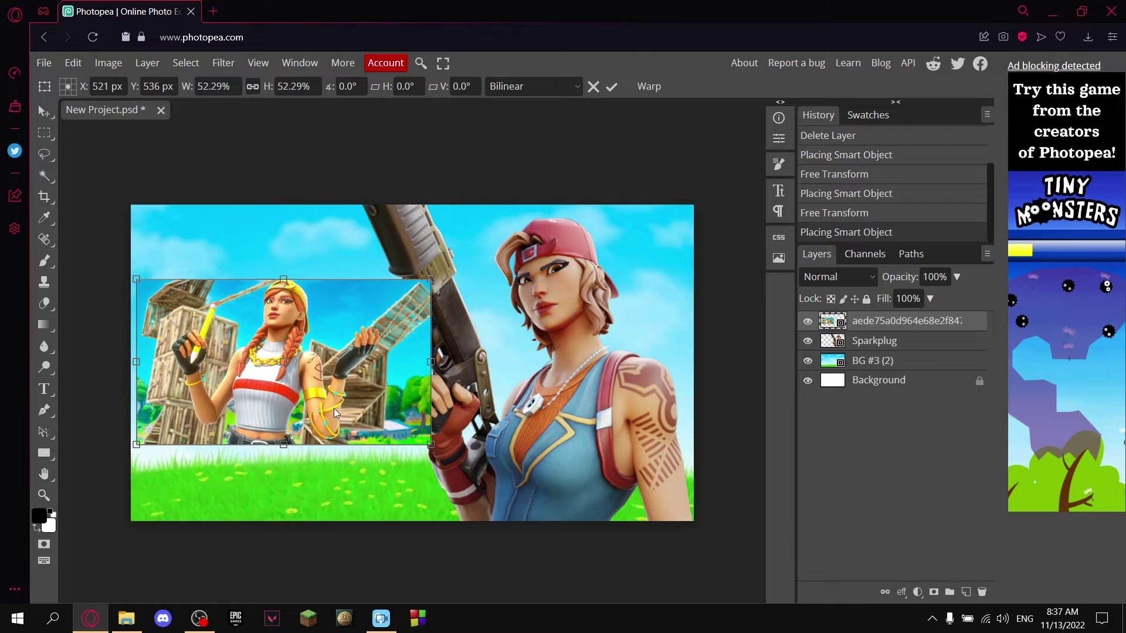
{"action": "left_click_drag", "start_coordinate": [337, 414], "coordinate": [331, 407]}
{"action": "left_click_drag", "start_coordinate": [430, 440], "coordinate": [402, 450]}
{"action": "left_click", "coordinate": [612, 87]}
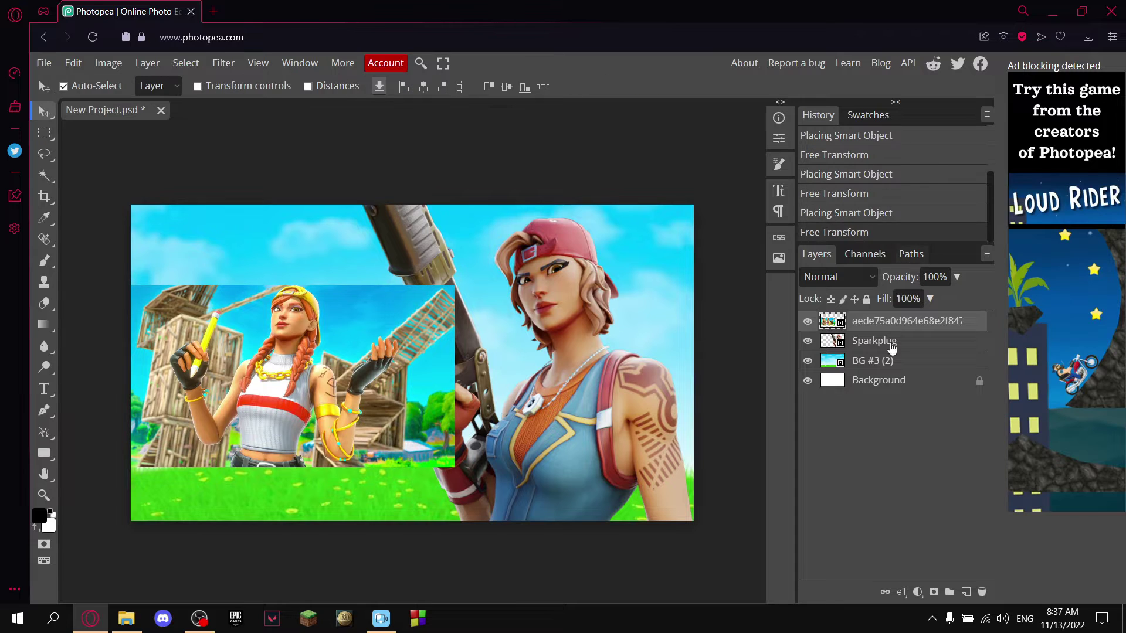
{"action": "left_click_drag", "start_coordinate": [884, 346], "coordinate": [880, 317]}
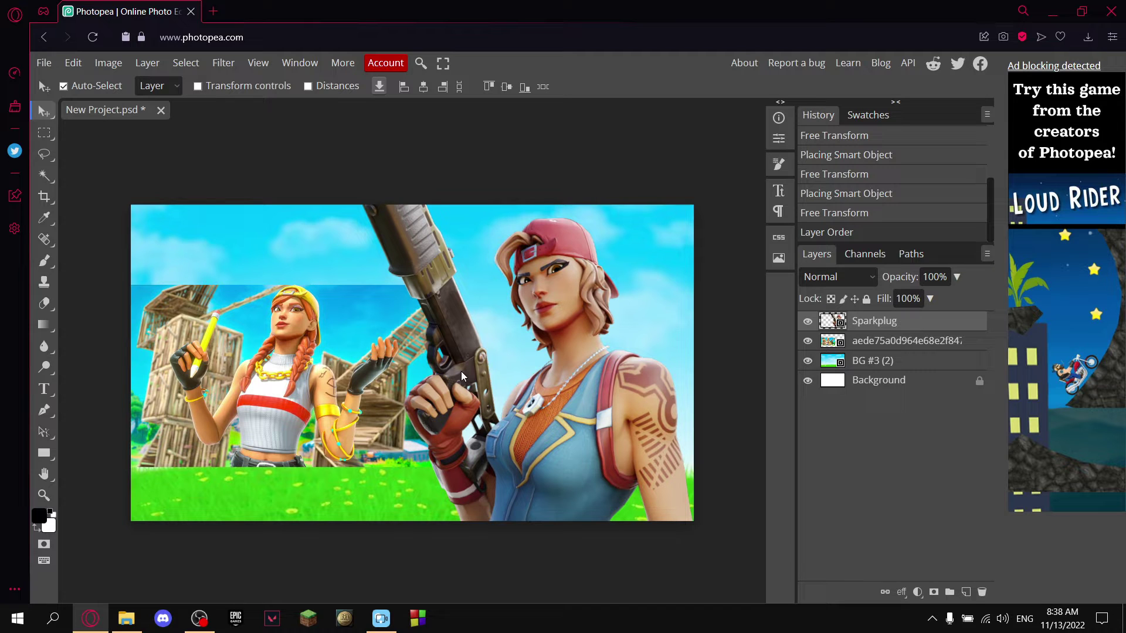
Add Red Arrow PNG scaled to about 54% at the upper left, then nudge the skins picture right.
{"action": "left_click", "coordinate": [126, 618]}
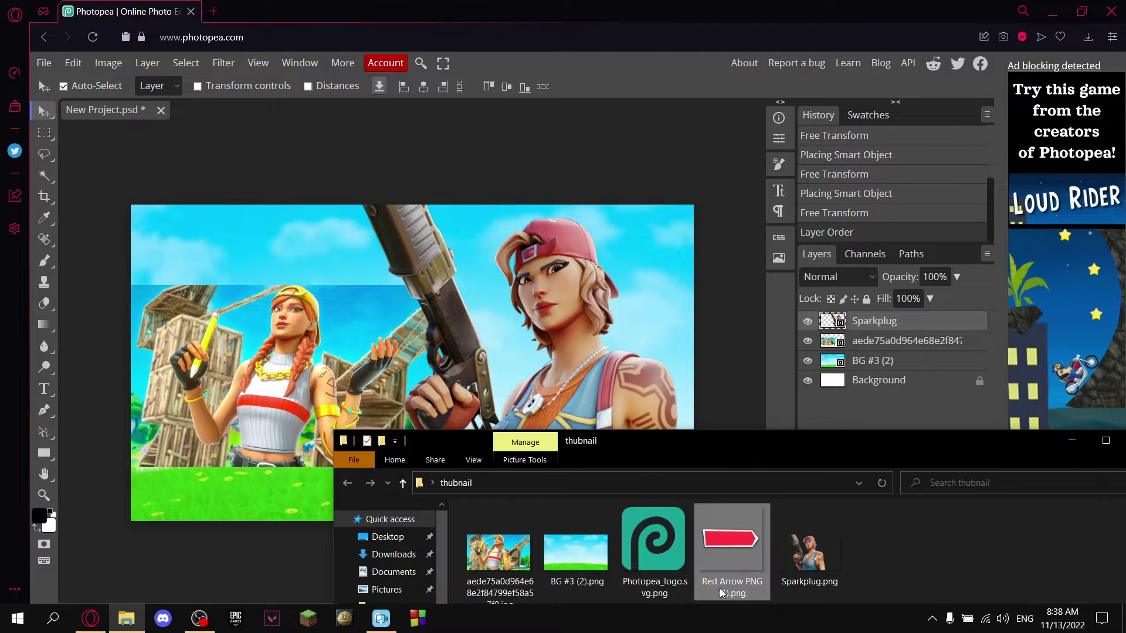
{"action": "left_click_drag", "start_coordinate": [729, 557], "coordinate": [233, 338]}
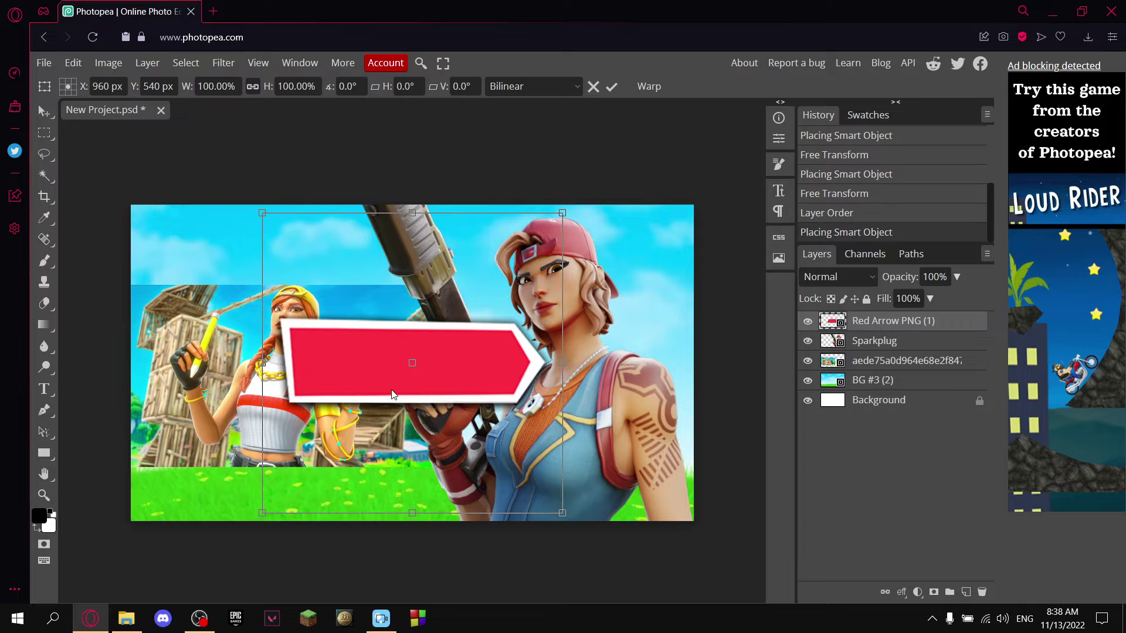
{"action": "left_click_drag", "start_coordinate": [261, 215], "coordinate": [401, 352]}
{"action": "left_click_drag", "start_coordinate": [480, 428], "coordinate": [201, 280]}
{"action": "left_click", "coordinate": [611, 87]}
{"action": "left_click_drag", "start_coordinate": [277, 361], "coordinate": [283, 365]}
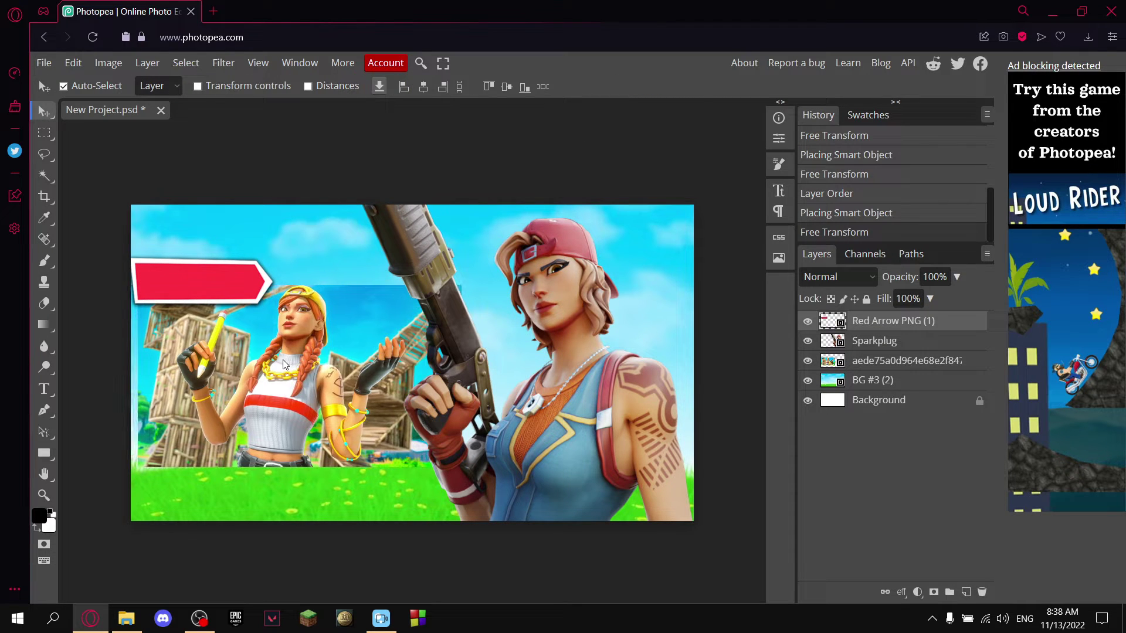
{"action": "left_click", "coordinate": [284, 364]}
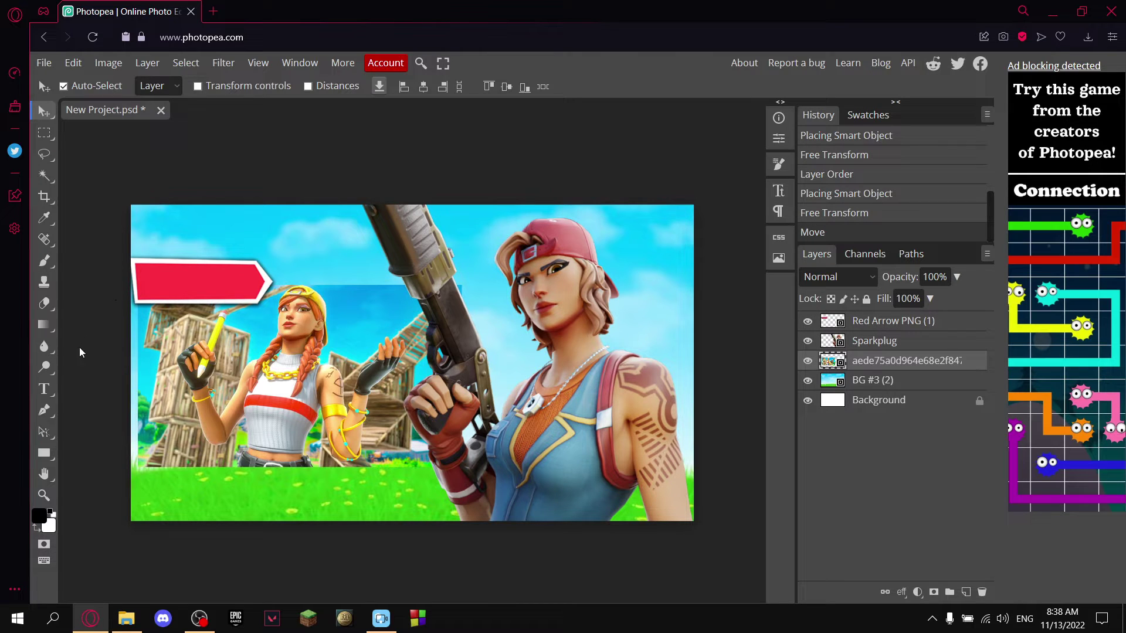
Set the Type tool to the Distant Galaxy font at 70 px in white.
{"action": "left_click", "coordinate": [52, 387]}
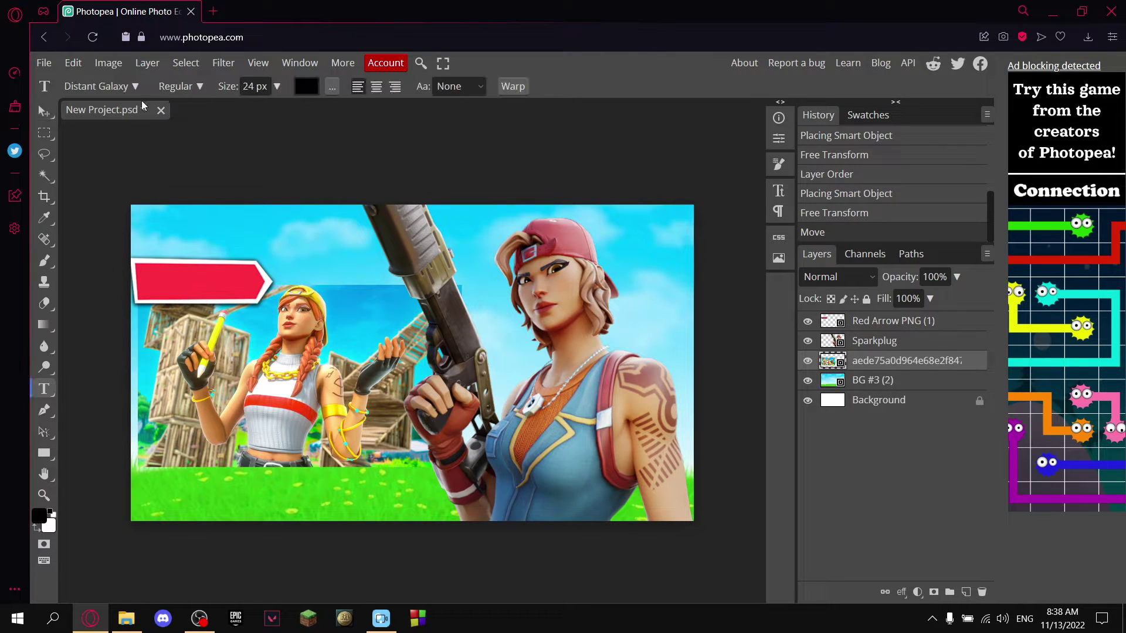
{"action": "left_click", "coordinate": [119, 88]}
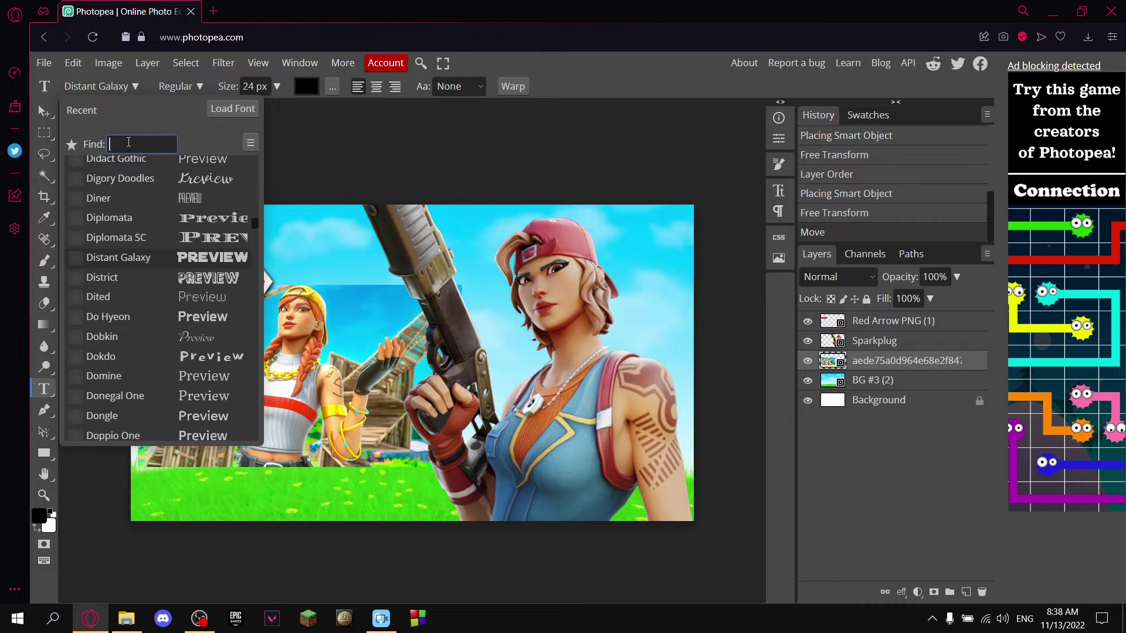
{"action": "type", "text": "dis"}
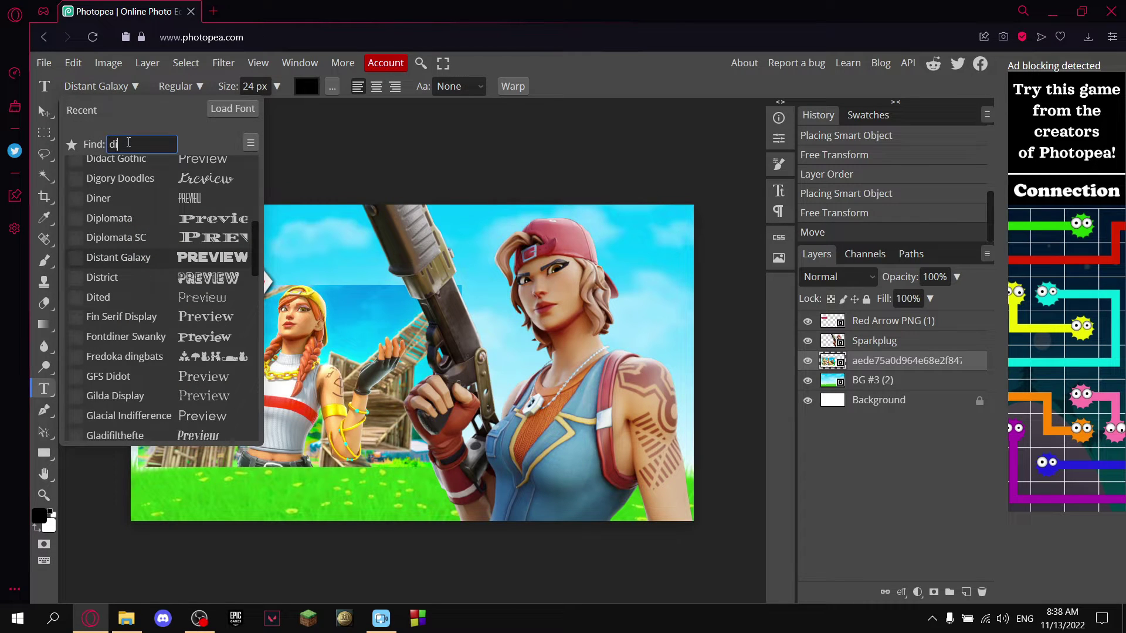
{"action": "left_click", "coordinate": [123, 257]}
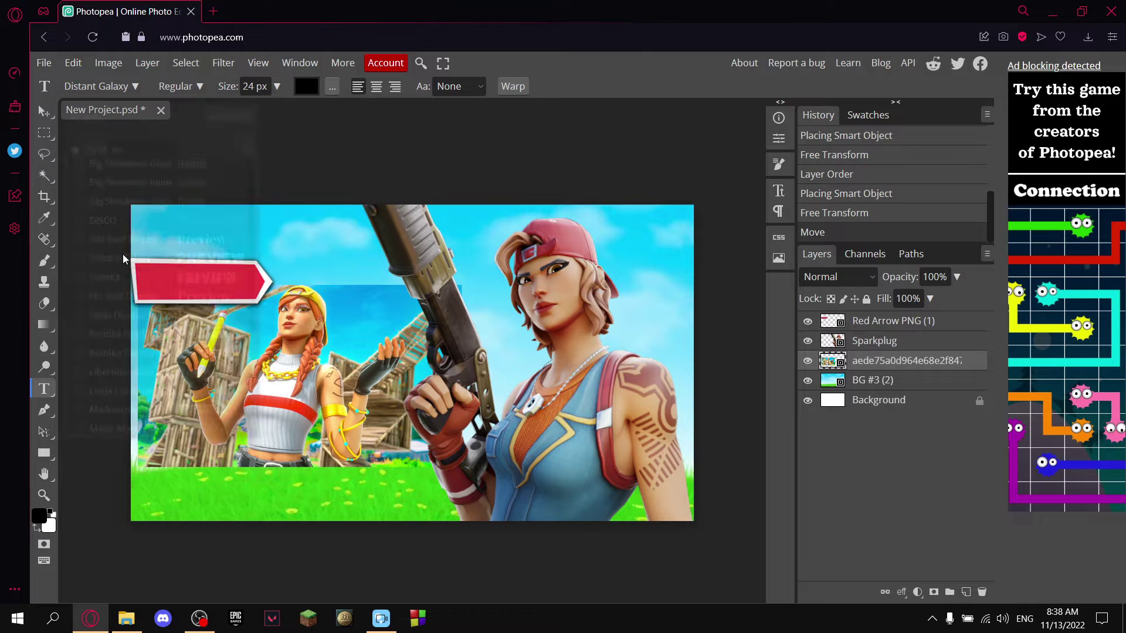
{"action": "left_click", "coordinate": [277, 87]}
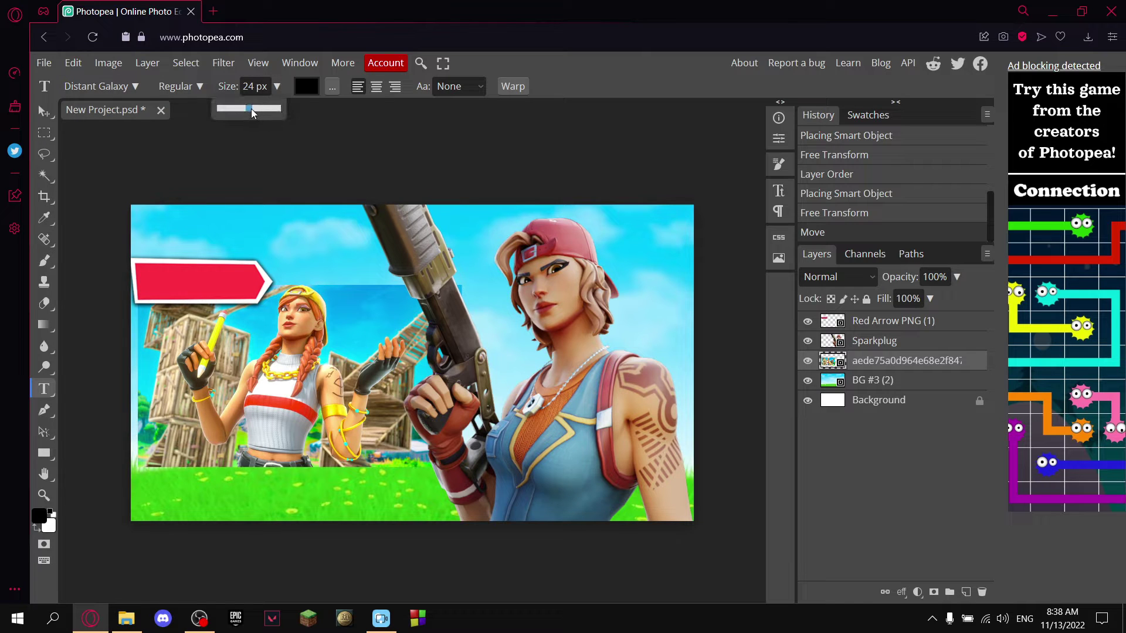
{"action": "left_click_drag", "start_coordinate": [252, 110], "coordinate": [265, 112]}
{"action": "left_click", "coordinate": [302, 86]}
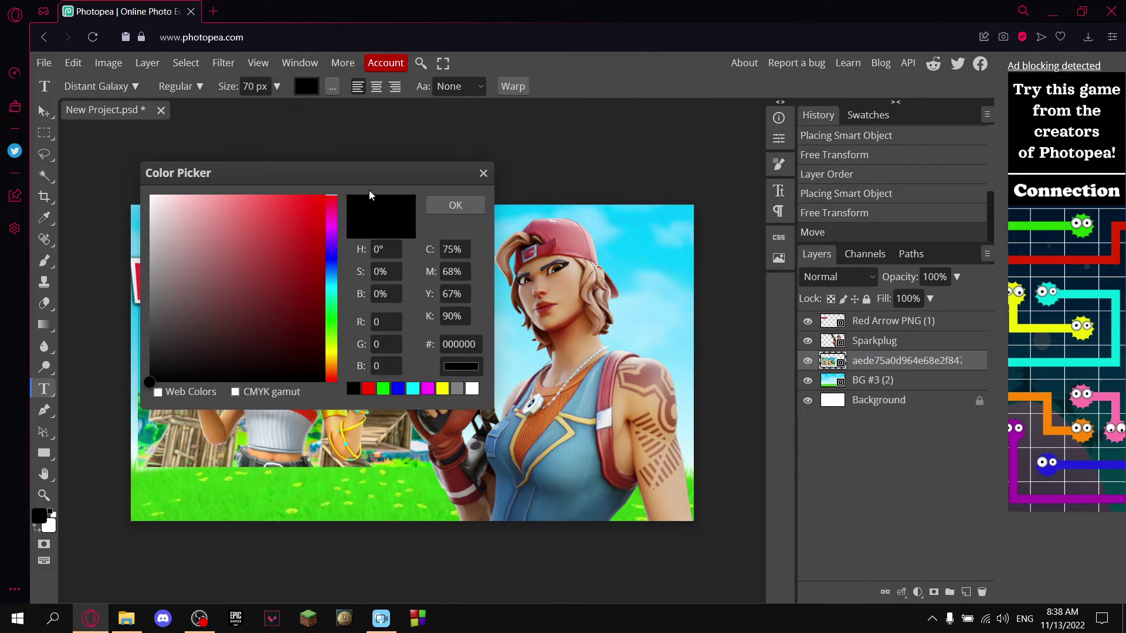
{"action": "left_click", "coordinate": [472, 389]}
{"action": "left_click", "coordinate": [456, 205]}
Type THUMBNAIL on the red arrow, make it the top layer, and centre it in the arrow.
{"action": "left_click", "coordinate": [160, 275]}
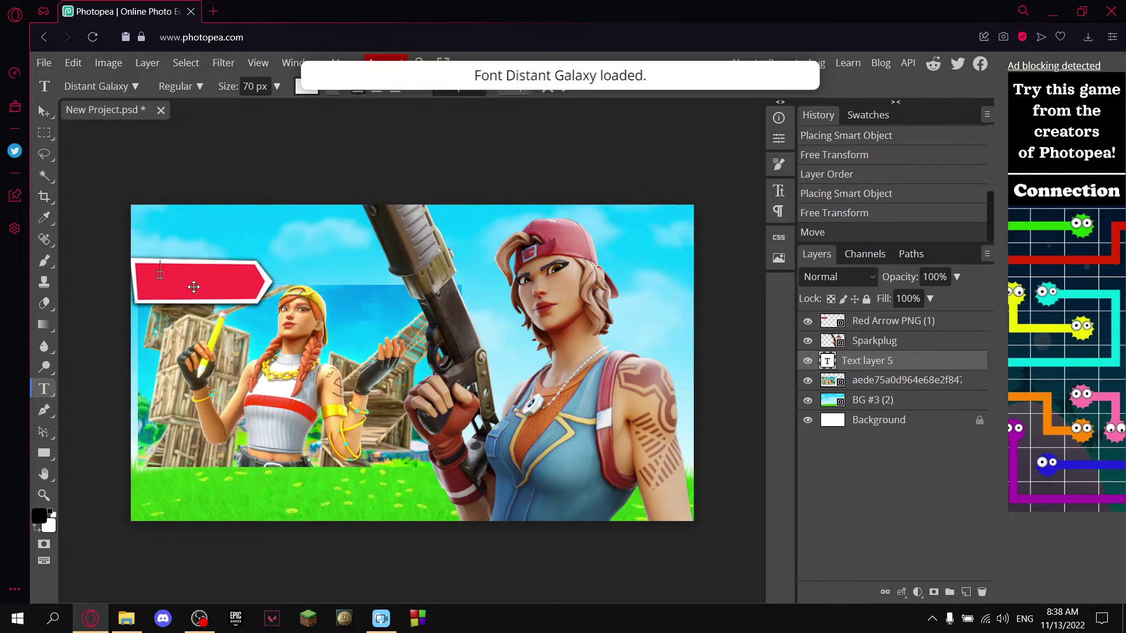
{"action": "key", "text": "Escape"}
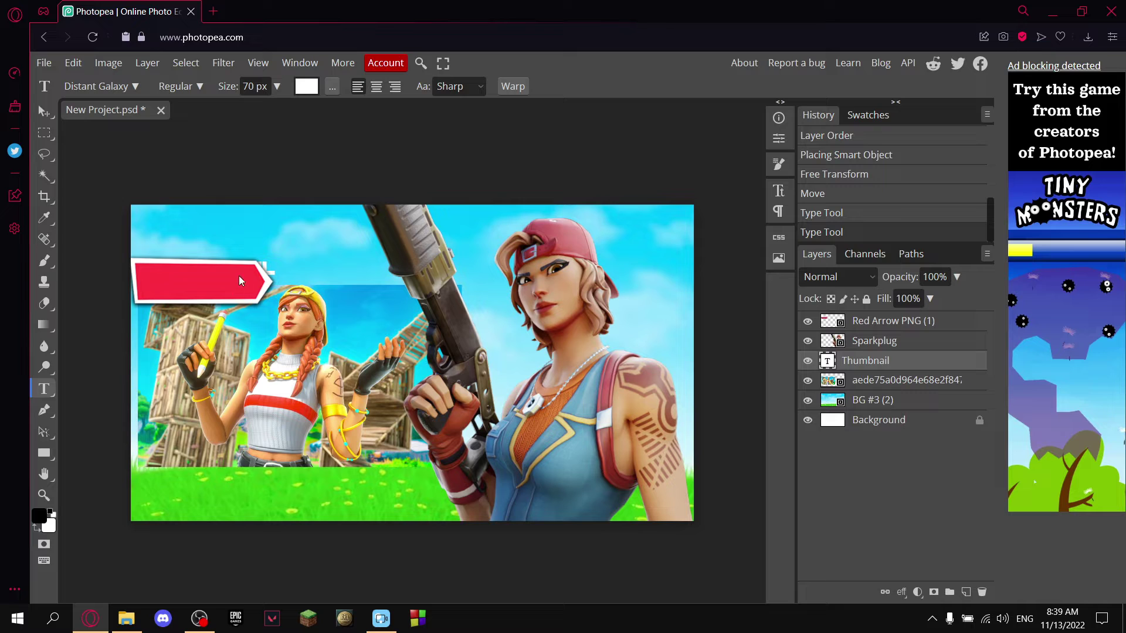
{"action": "left_click_drag", "start_coordinate": [885, 361], "coordinate": [883, 324]}
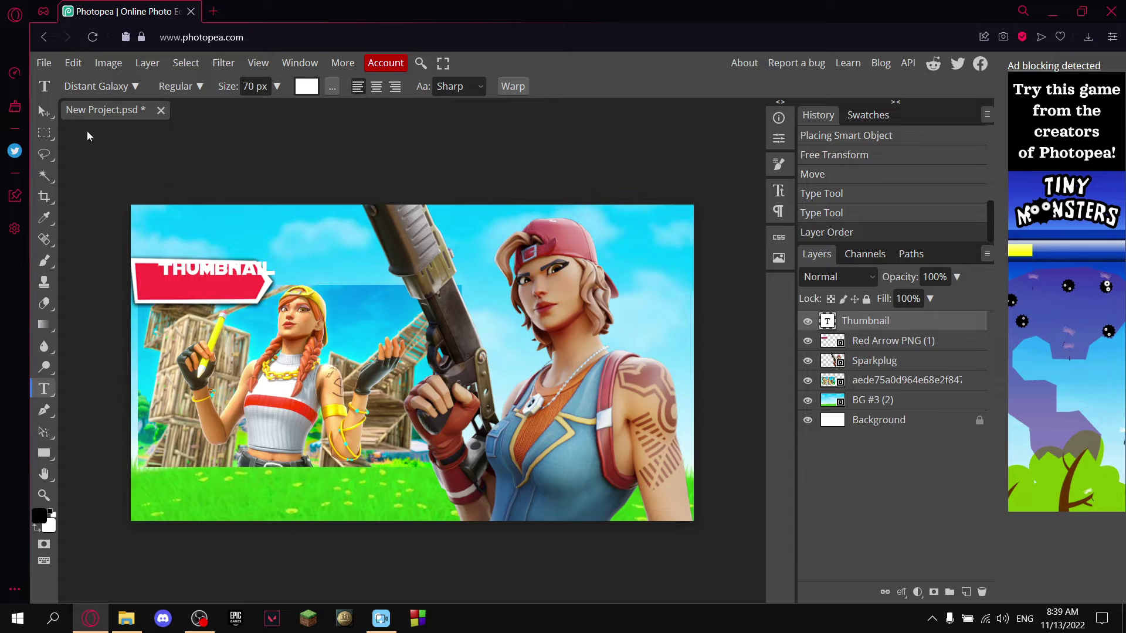
{"action": "left_click", "coordinate": [51, 115]}
{"action": "left_click_drag", "start_coordinate": [214, 270], "coordinate": [198, 281]}
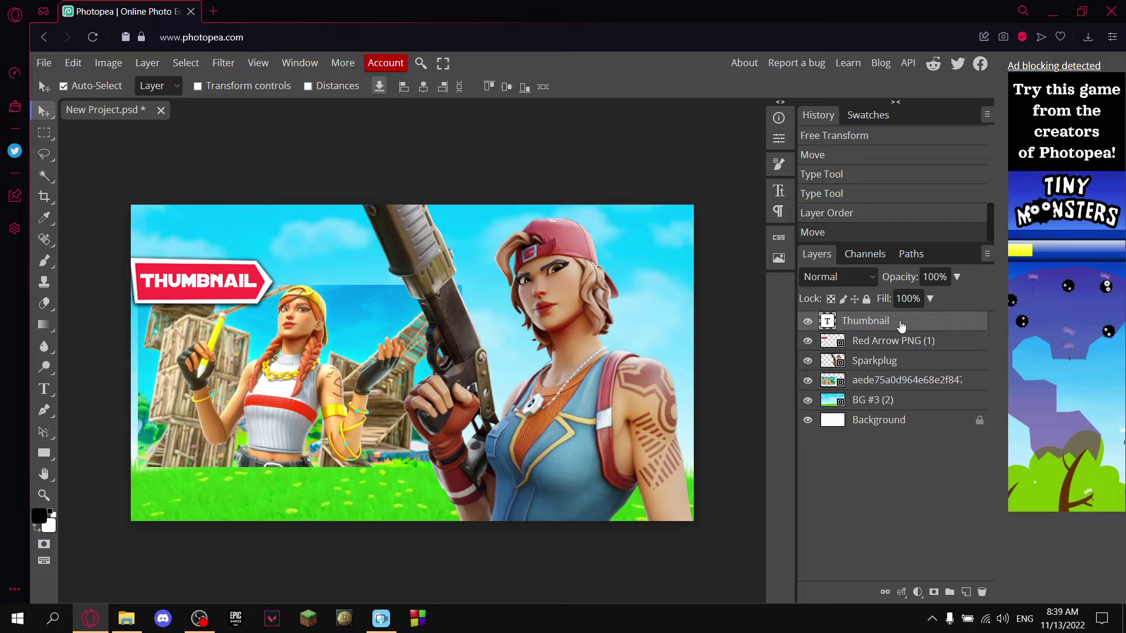
Give the Thumbnail text layer a black 9 px outside Stroke layer style.
{"action": "double_click", "coordinate": [904, 322]}
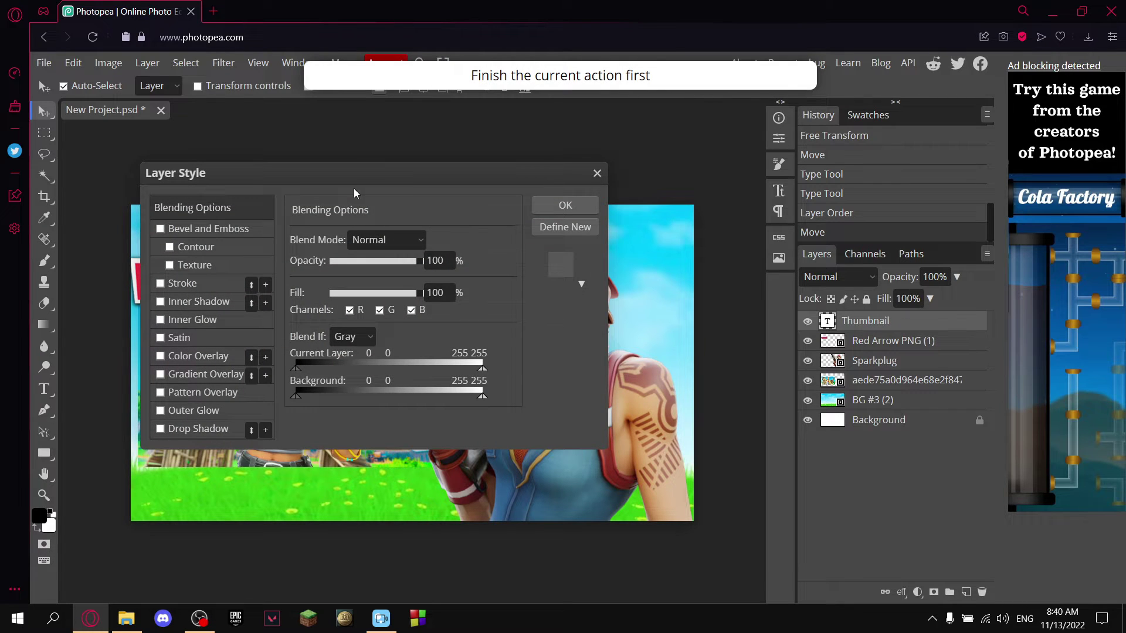
{"action": "left_click_drag", "start_coordinate": [359, 171], "coordinate": [919, 190]}
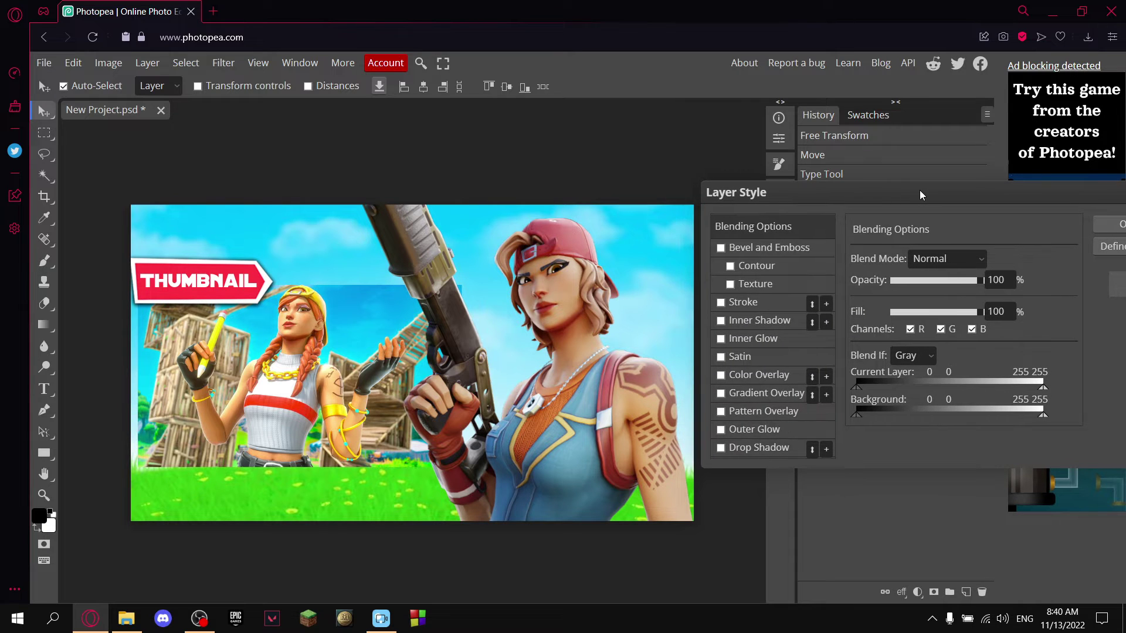
{"action": "left_click", "coordinate": [721, 303]}
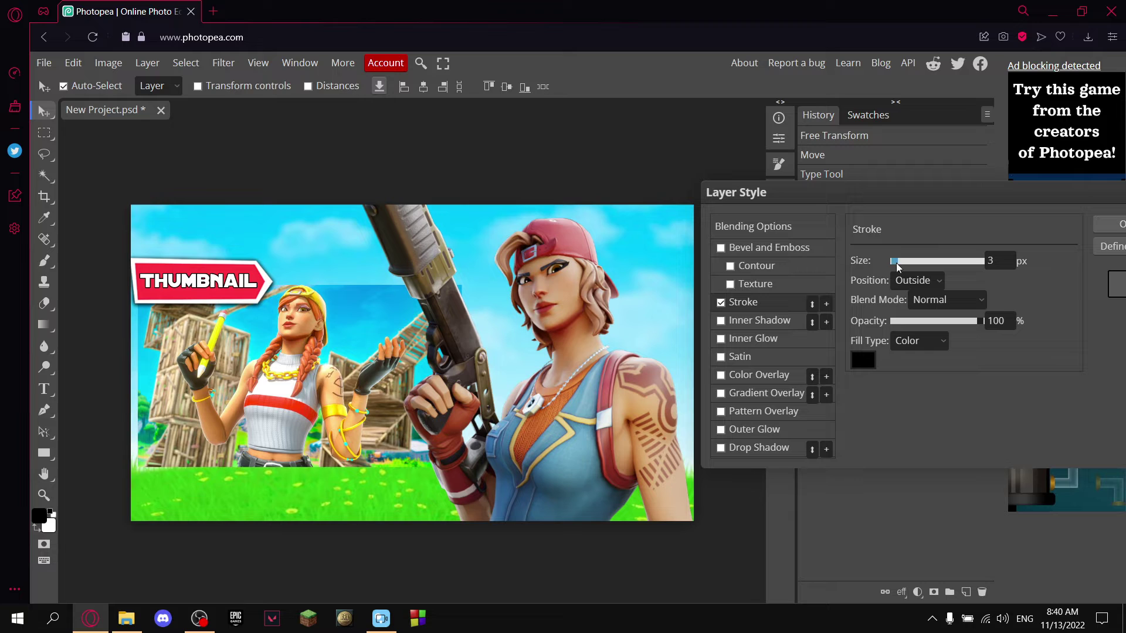
{"action": "left_click_drag", "start_coordinate": [897, 264], "coordinate": [900, 264]}
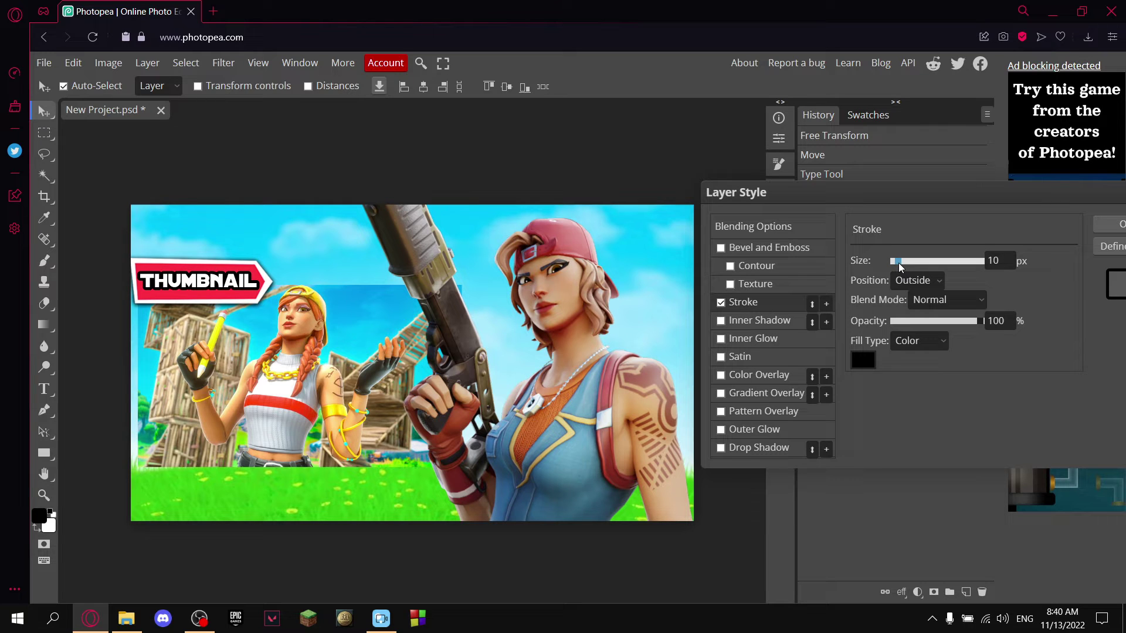
{"action": "left_click_drag", "start_coordinate": [901, 267], "coordinate": [900, 267]}
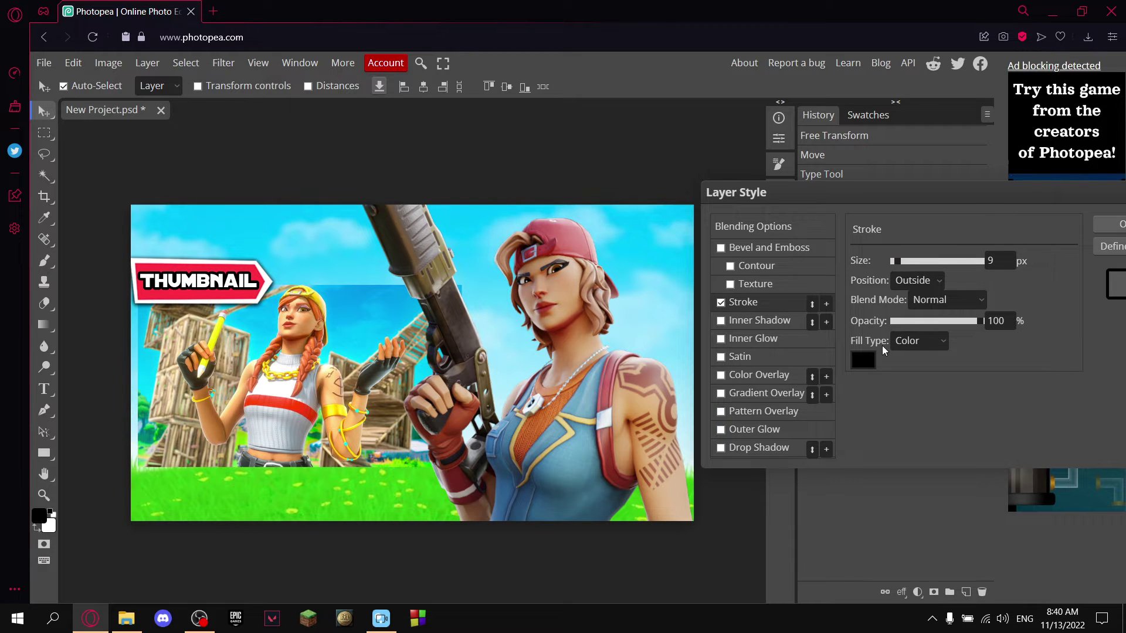
{"action": "left_click_drag", "start_coordinate": [998, 195], "coordinate": [905, 214]}
{"action": "left_click", "coordinate": [1027, 244]}
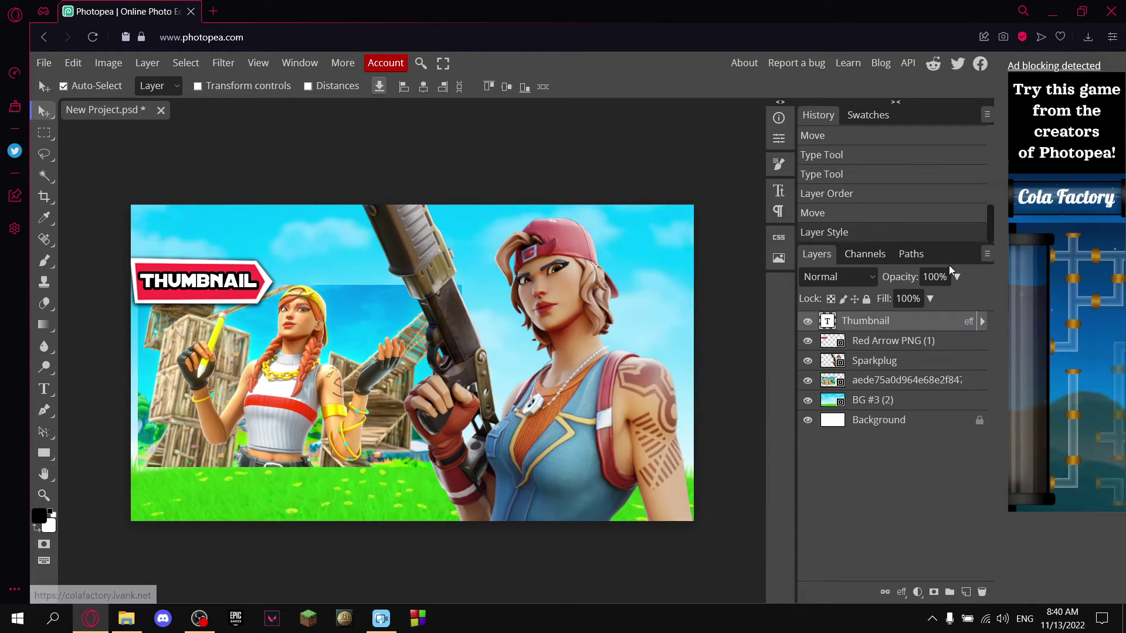
Add a pale yellow Outer Glow to the Sparkplug layer at 100% opacity and 51 px size.
{"action": "double_click", "coordinate": [917, 373]}
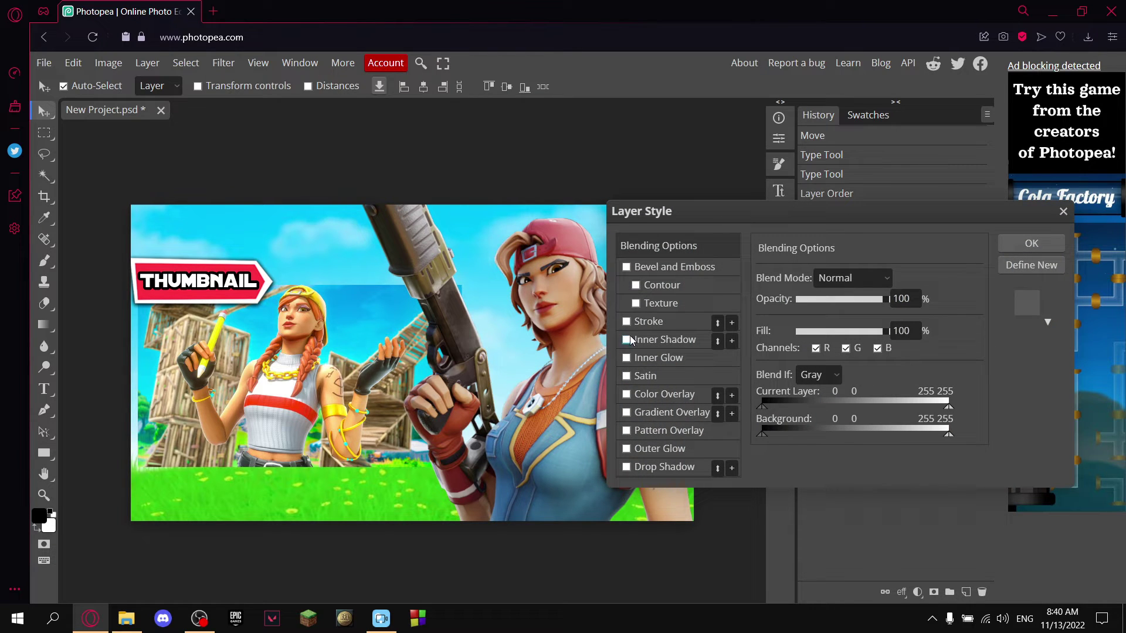
{"action": "left_click", "coordinate": [647, 449]}
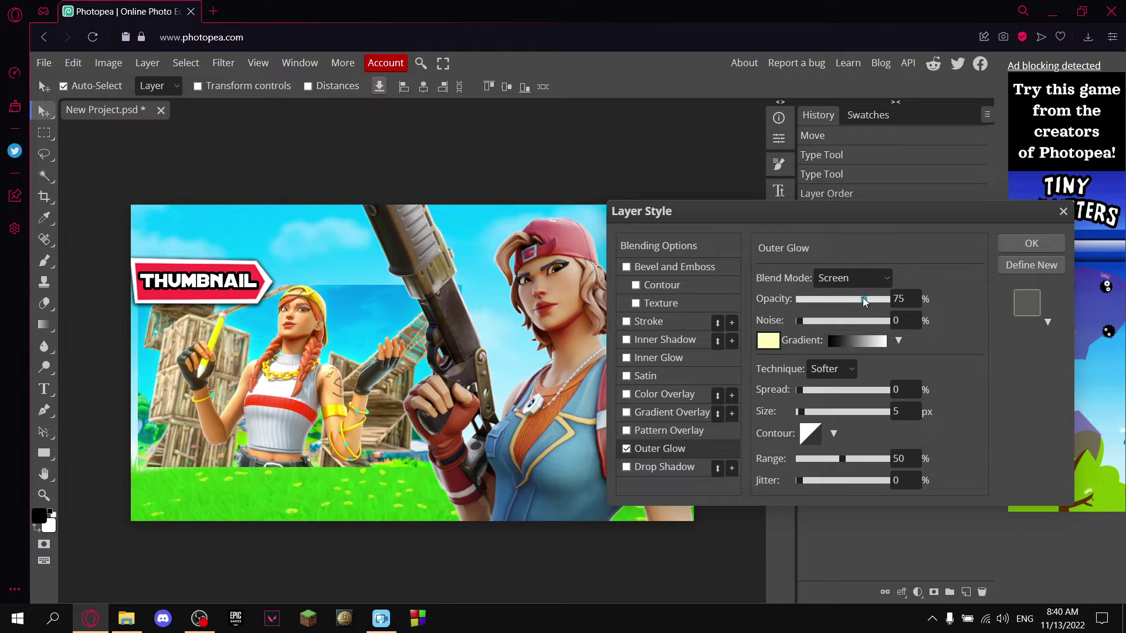
{"action": "left_click_drag", "start_coordinate": [864, 299], "coordinate": [905, 301]}
{"action": "left_click_drag", "start_coordinate": [805, 415], "coordinate": [822, 413]}
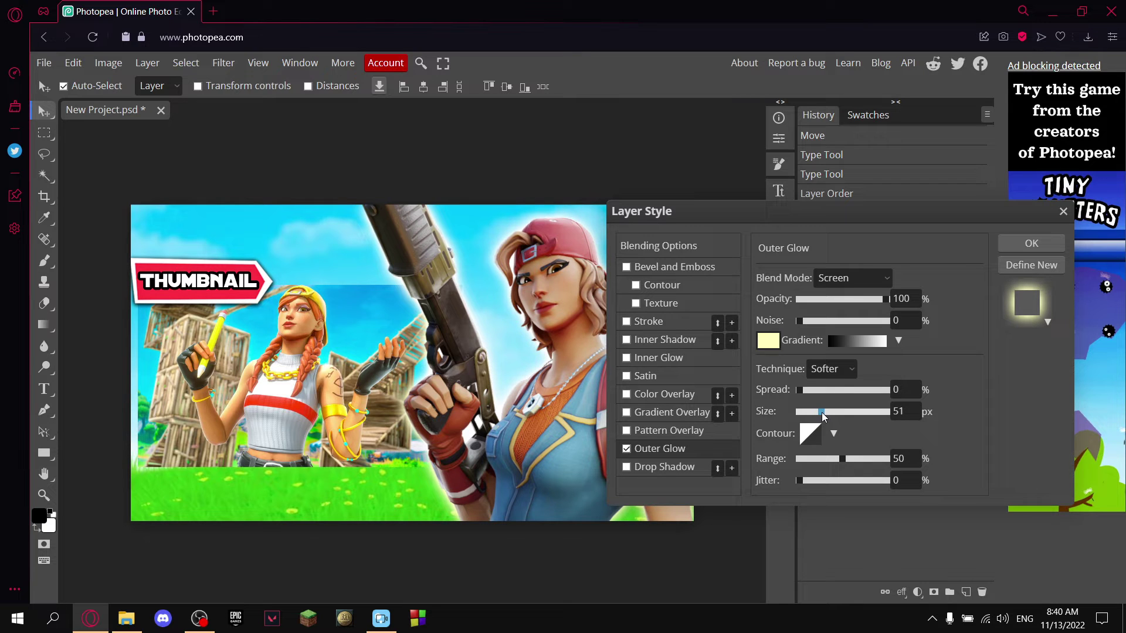
{"action": "left_click", "coordinate": [1031, 246]}
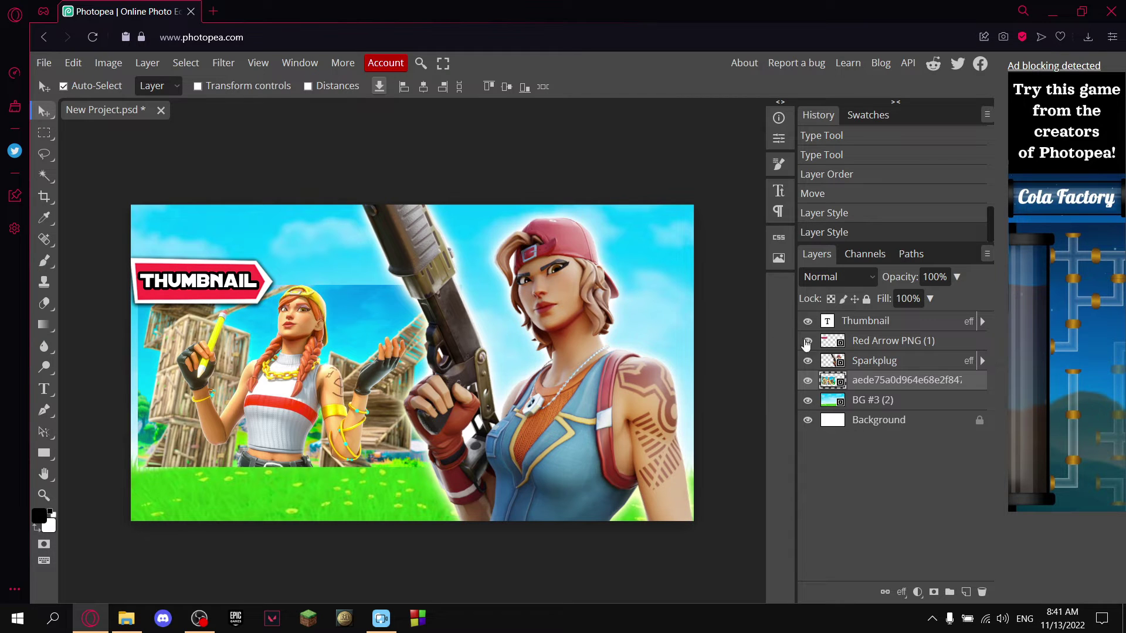
Apply a Pixelate > Mosaic filter with 10 px cell size to the left skin.
{"action": "left_click", "coordinate": [221, 63]}
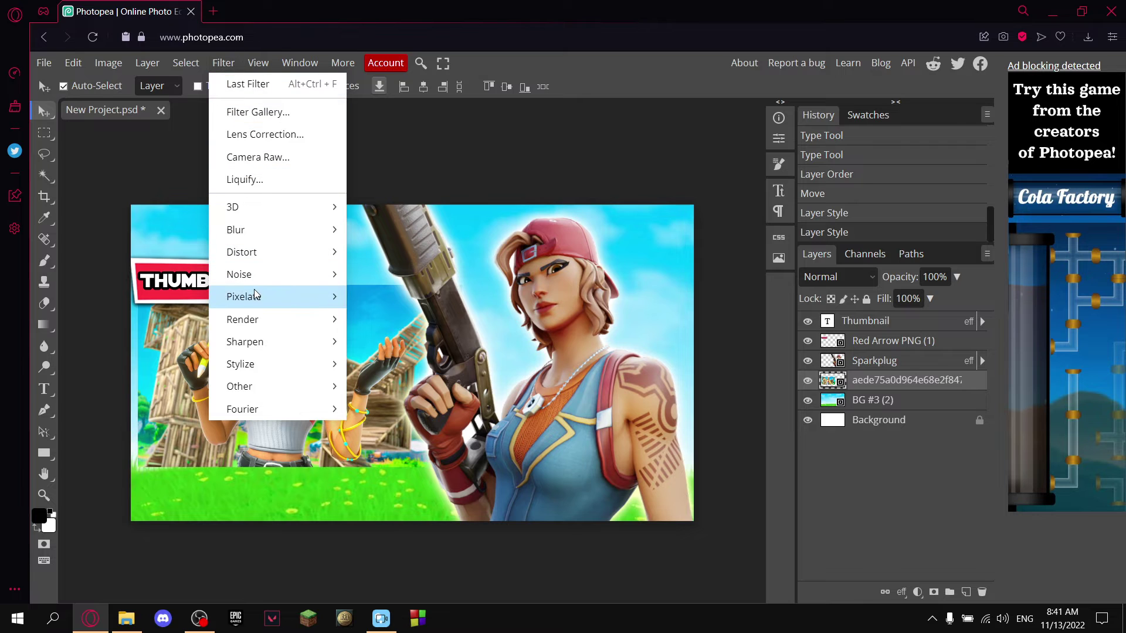
{"action": "mouse_move", "coordinate": [254, 295]}
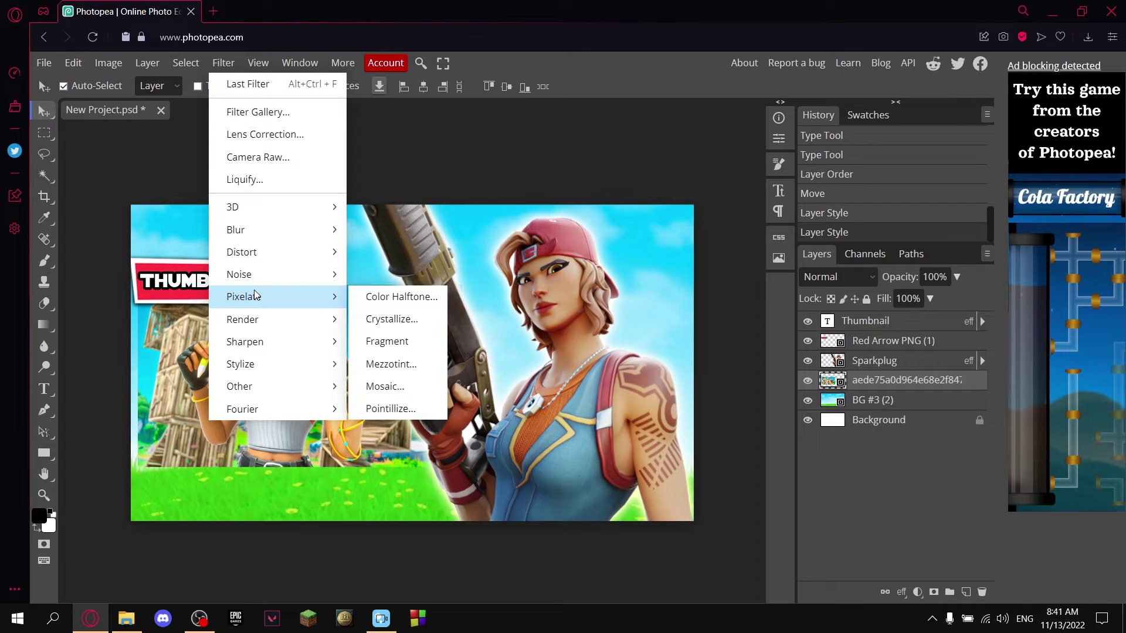
{"action": "left_click", "coordinate": [397, 390]}
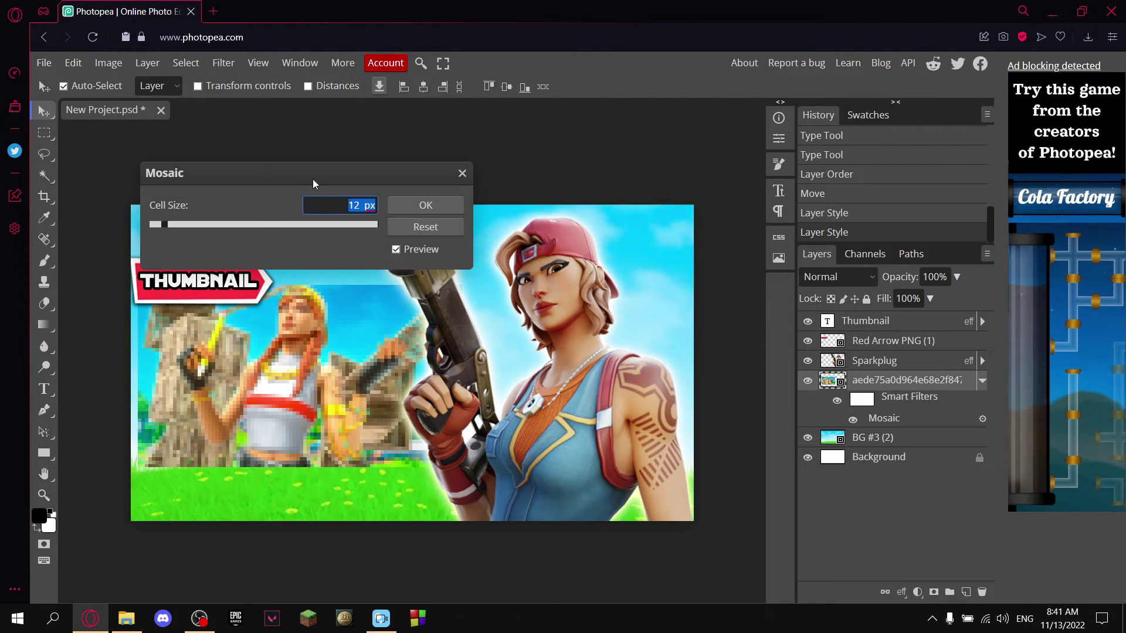
{"action": "left_click_drag", "start_coordinate": [321, 173], "coordinate": [596, 131]}
{"action": "left_click_drag", "start_coordinate": [418, 187], "coordinate": [410, 189]}
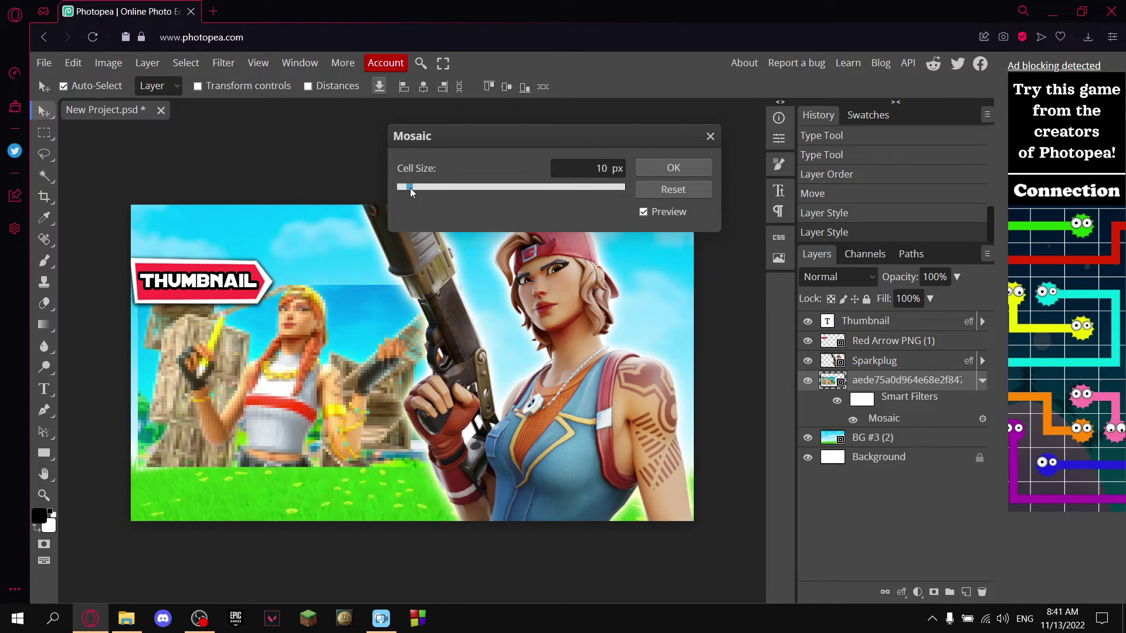
{"action": "left_click", "coordinate": [656, 166]}
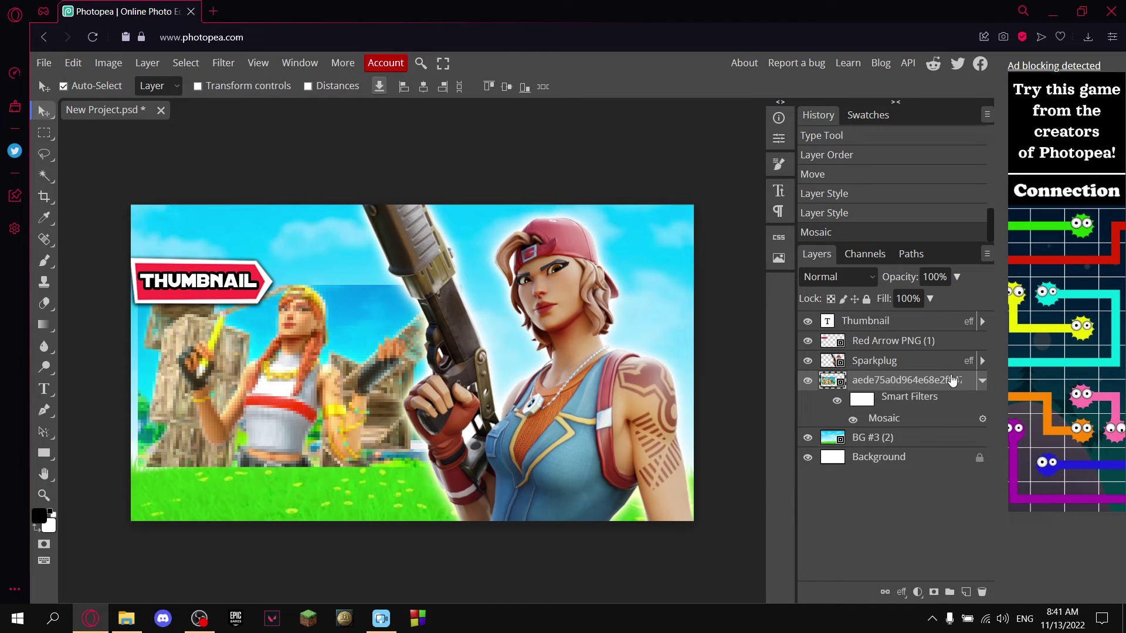
Give the pixelated skin an Outer Glow reduced to 34 px size.
{"action": "double_click", "coordinate": [953, 380]}
{"action": "left_click", "coordinate": [626, 449]}
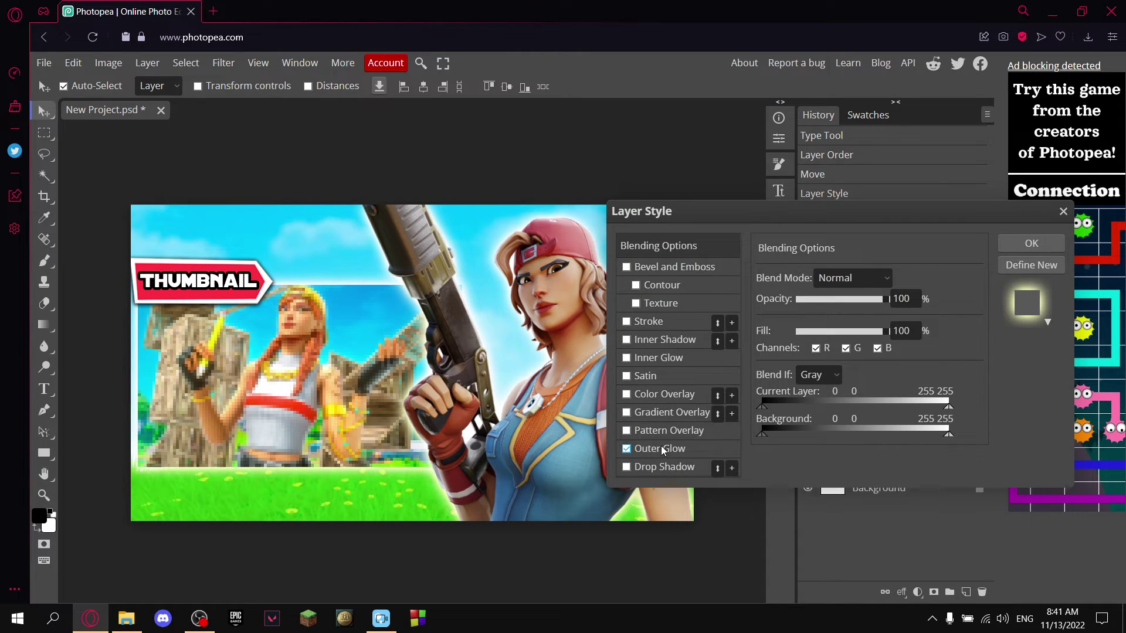
{"action": "left_click_drag", "start_coordinate": [820, 411], "coordinate": [820, 414]}
{"action": "left_click", "coordinate": [1031, 244]}
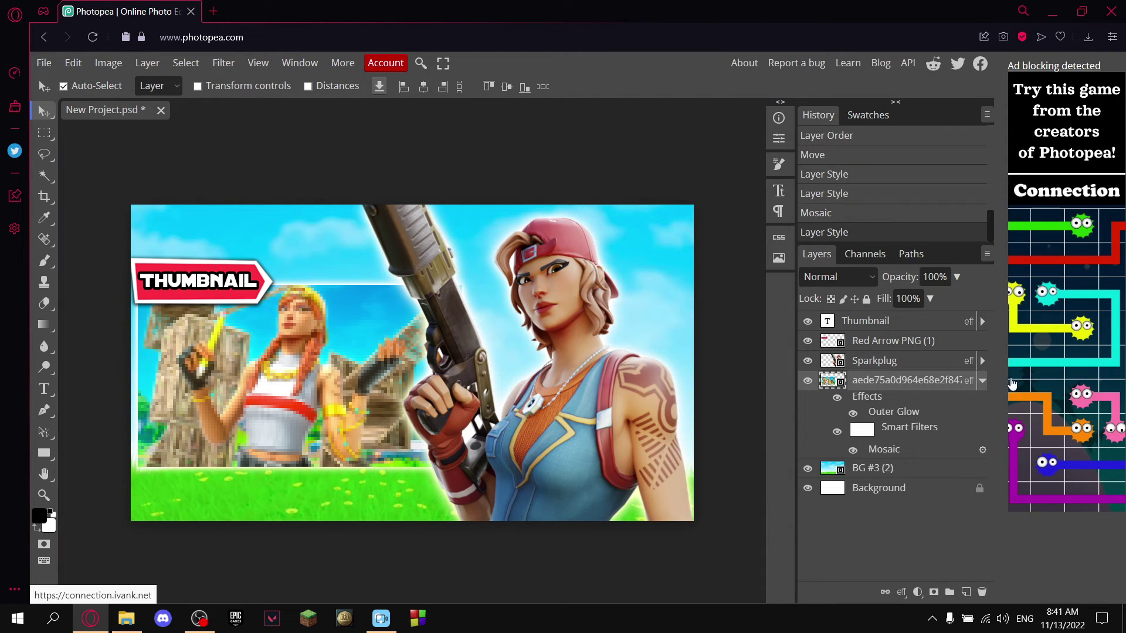
{"action": "left_click", "coordinate": [917, 470]}
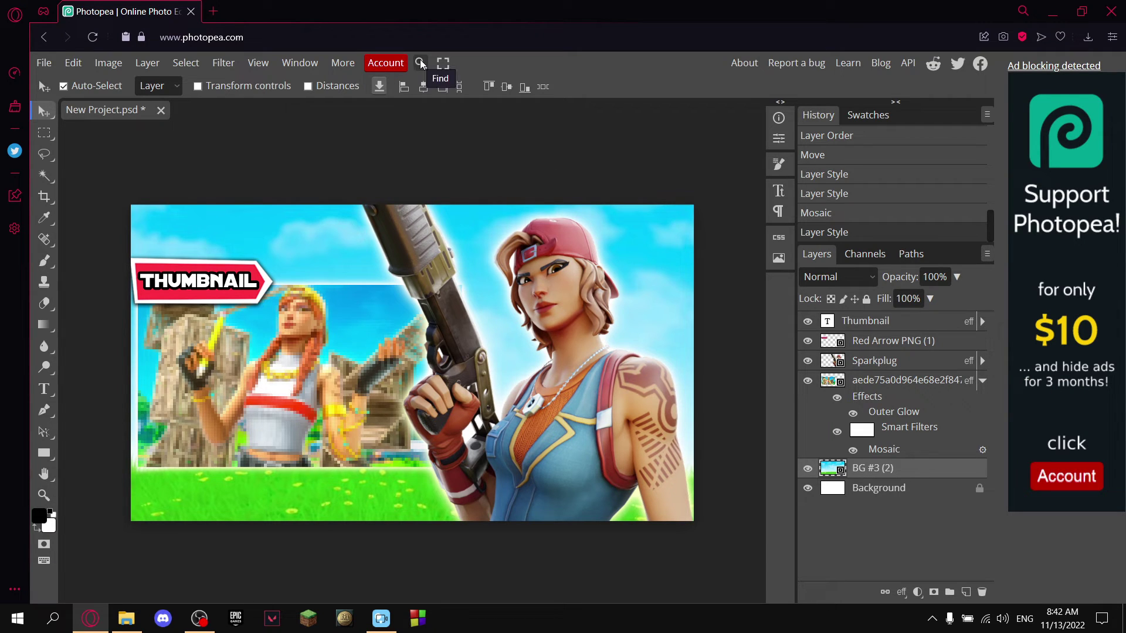
Apply a Gaussian Blur with 1.6 px radius to the BG #3 (2) layer.
{"action": "left_click", "coordinate": [226, 66]}
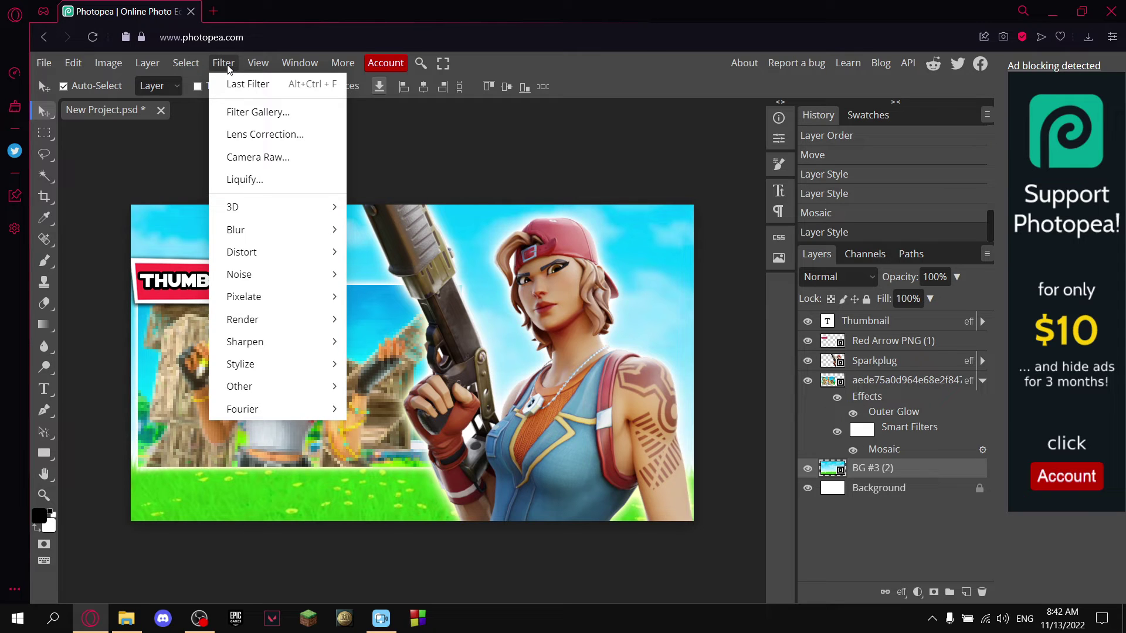
{"action": "mouse_move", "coordinate": [256, 228]}
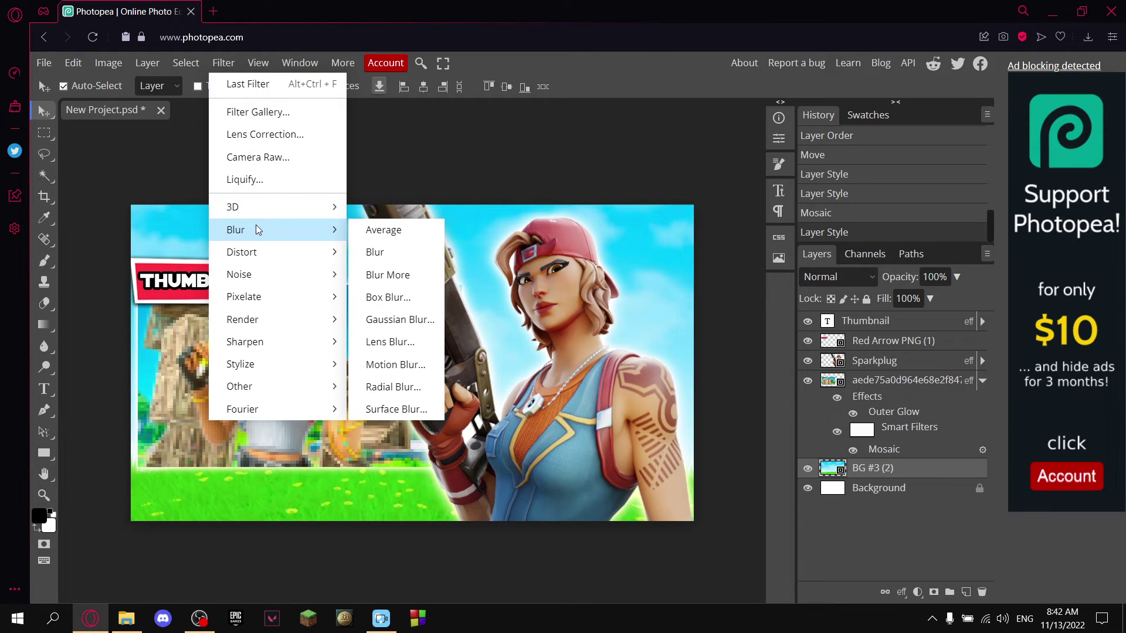
{"action": "left_click", "coordinate": [390, 318]}
{"action": "left_click_drag", "start_coordinate": [340, 176], "coordinate": [650, 168]}
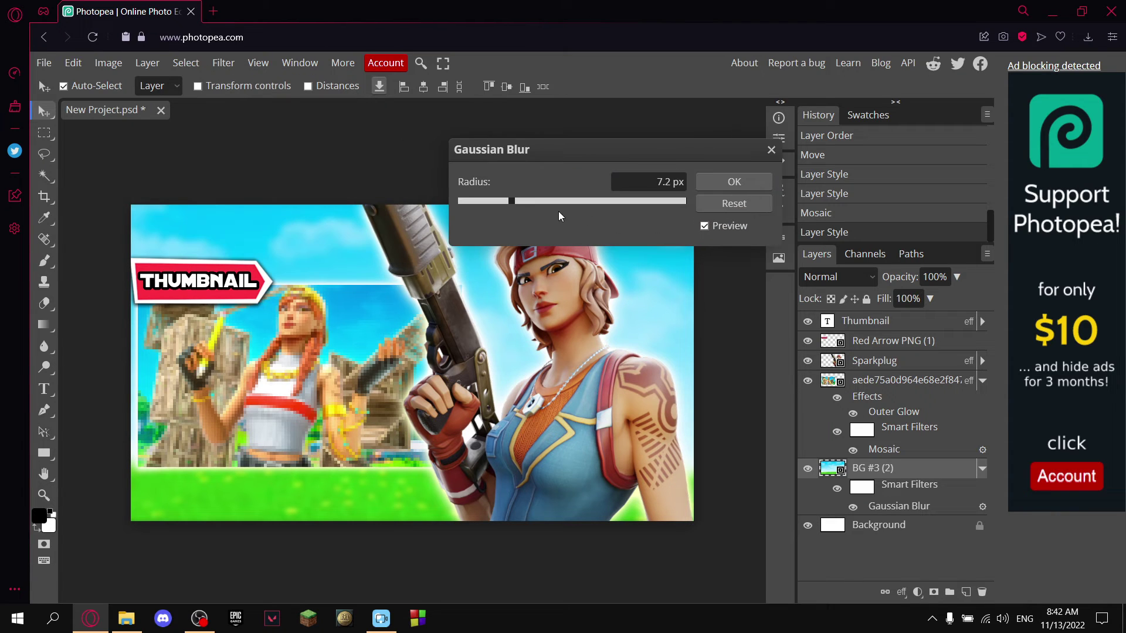
{"action": "left_click_drag", "start_coordinate": [519, 203], "coordinate": [490, 205]}
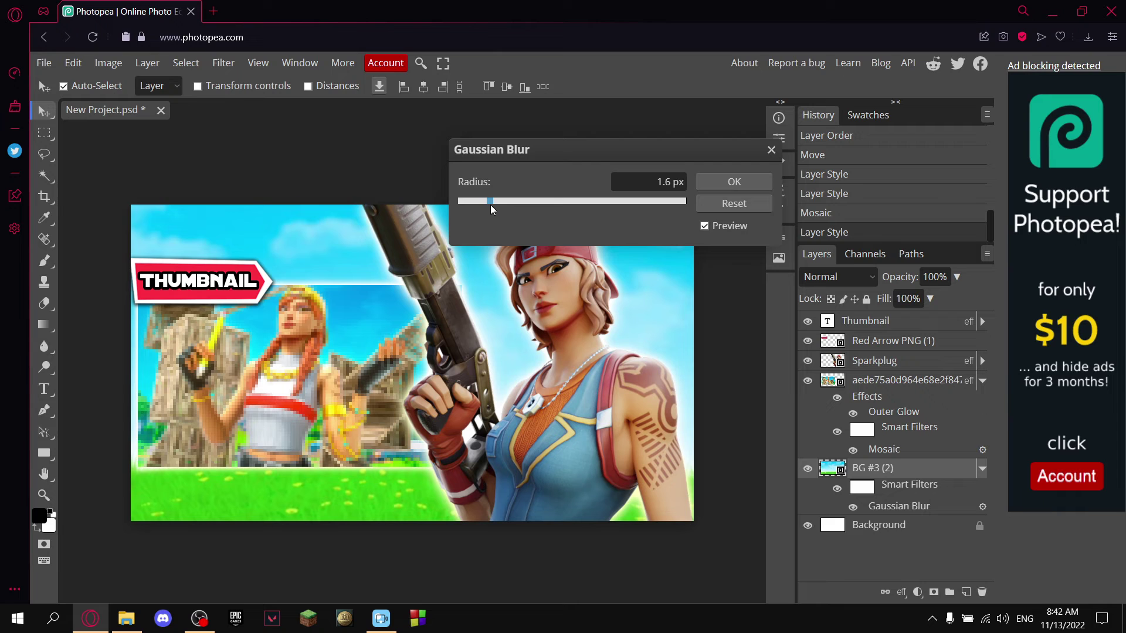
{"action": "left_click", "coordinate": [744, 187]}
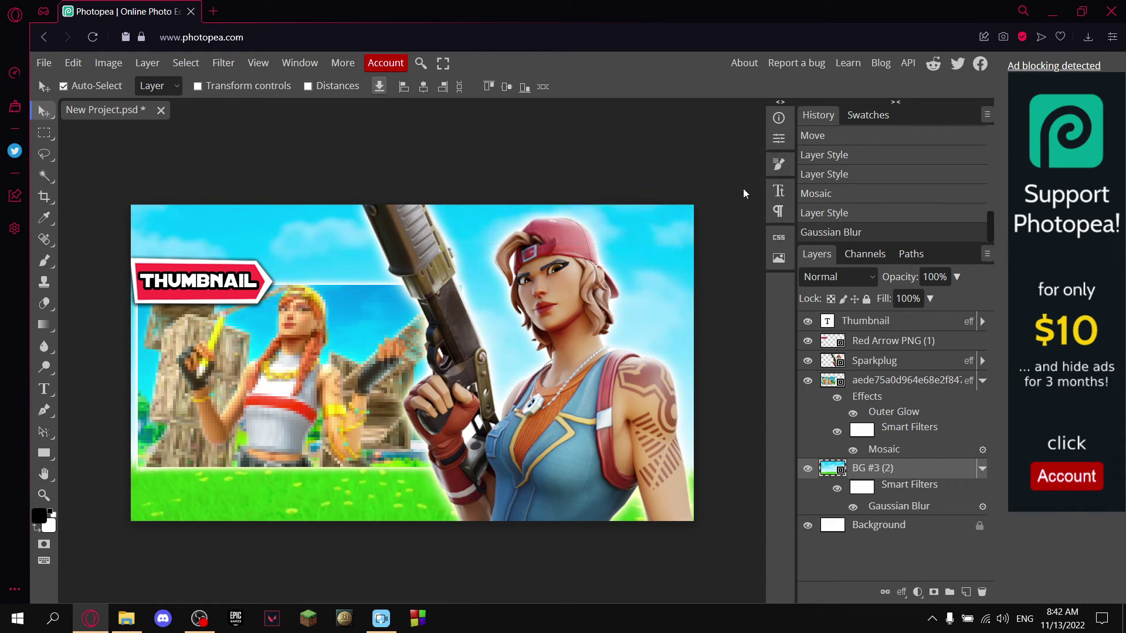
Drop Photopea_logo.svg.png onto the canvas and scale it to 14.5% in the top-right corner.
{"action": "key", "text": "alt+Tab"}
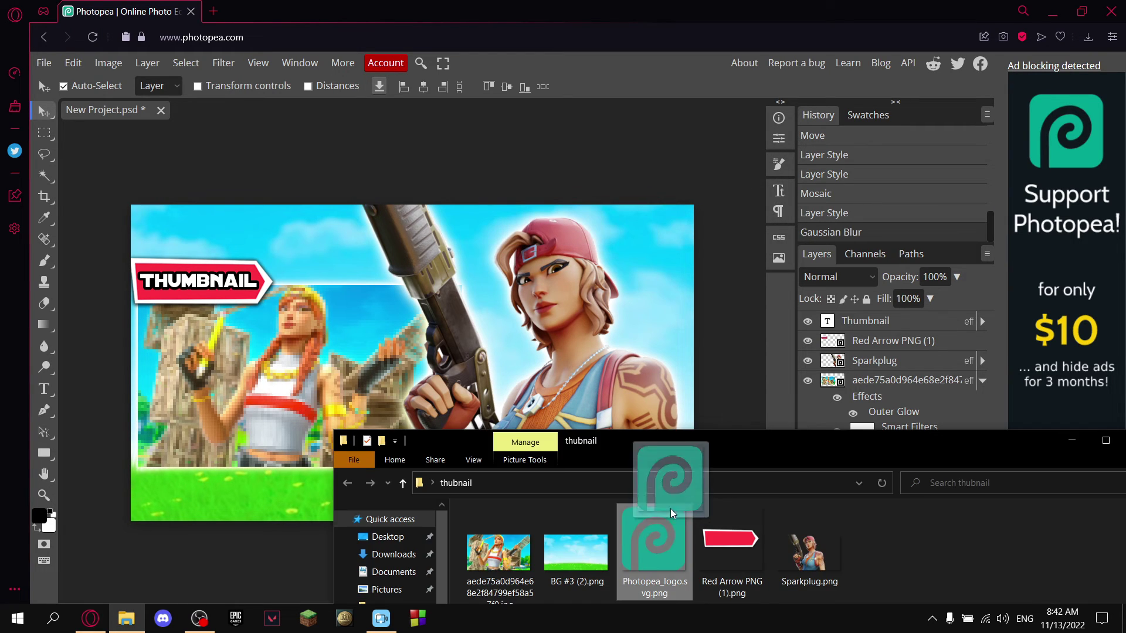
{"action": "left_click_drag", "start_coordinate": [670, 508], "coordinate": [579, 297]}
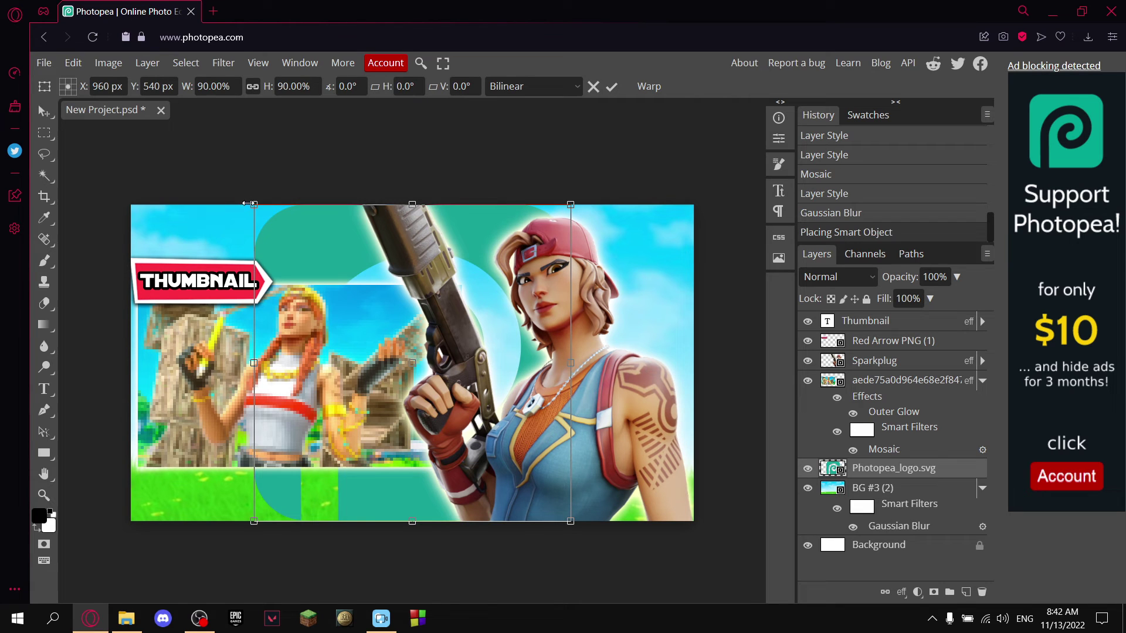
{"action": "left_click_drag", "start_coordinate": [251, 202], "coordinate": [670, 224]}
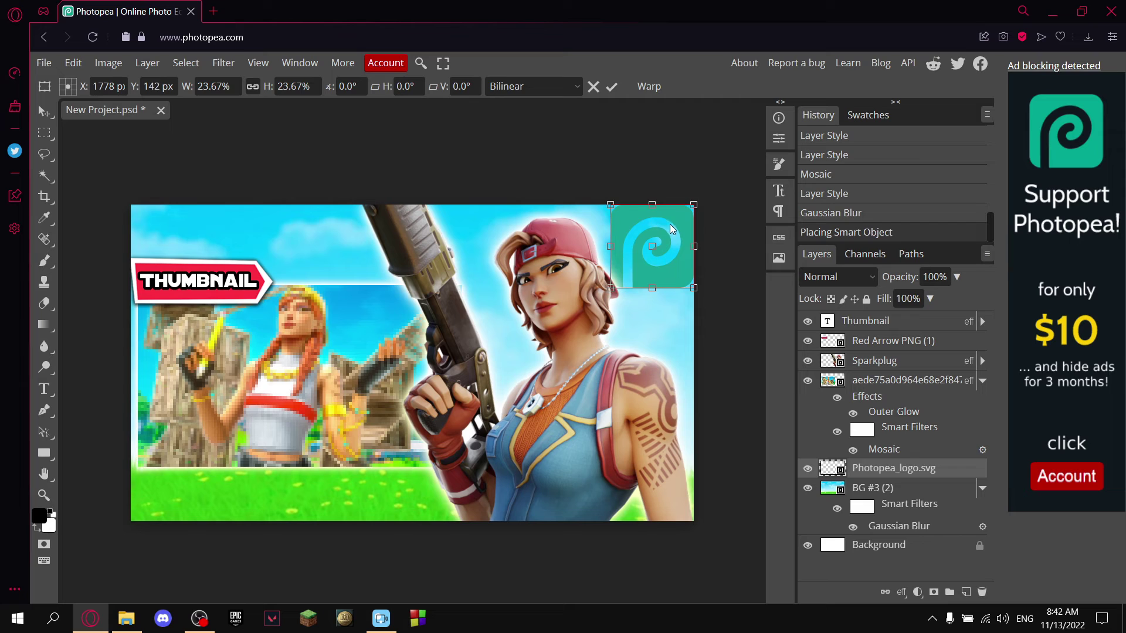
{"action": "left_click_drag", "start_coordinate": [611, 289], "coordinate": [641, 268]}
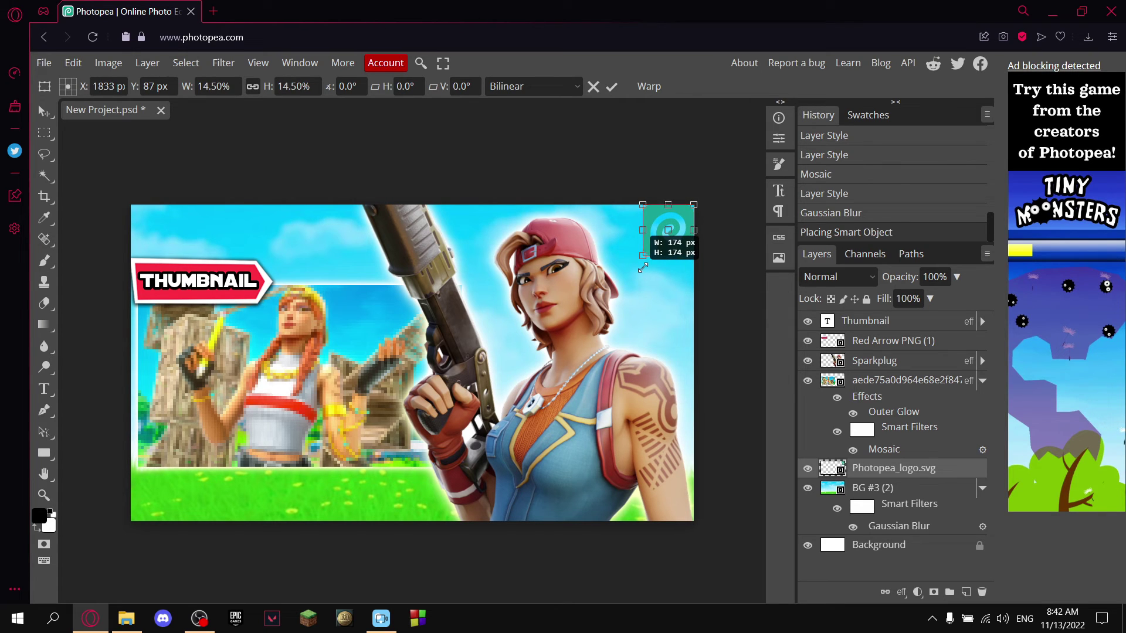
{"action": "key", "text": "Return"}
Give the Photopea logo layer an Outer Glow layer style.
{"action": "double_click", "coordinate": [947, 474]}
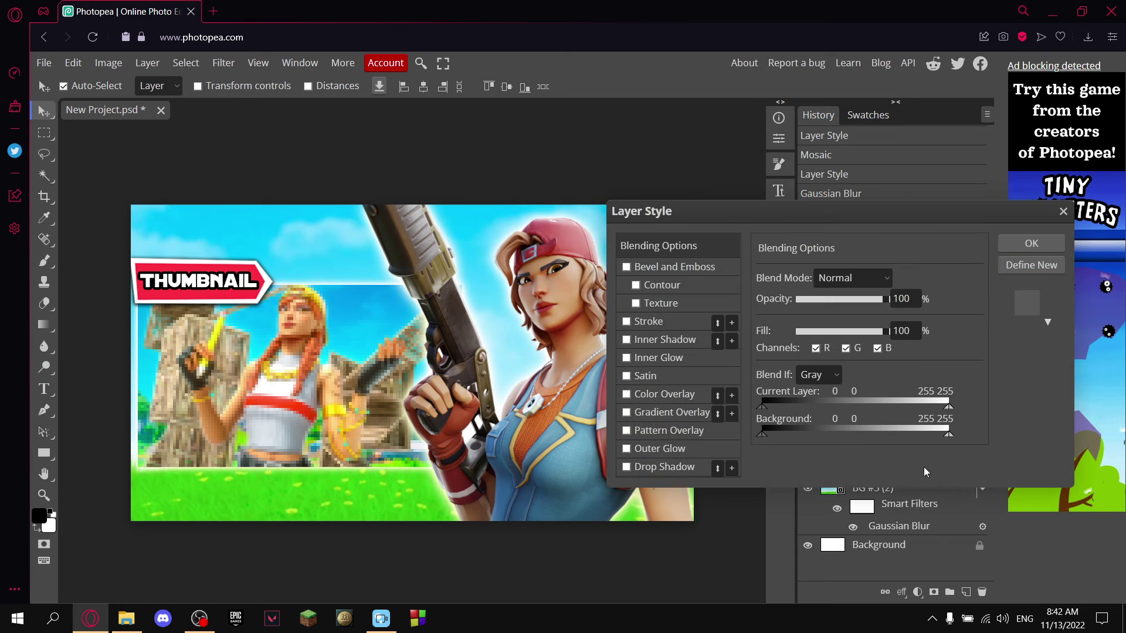
{"action": "left_click", "coordinate": [626, 449]}
{"action": "left_click_drag", "start_coordinate": [787, 216], "coordinate": [904, 205]}
{"action": "key", "text": "Return"}
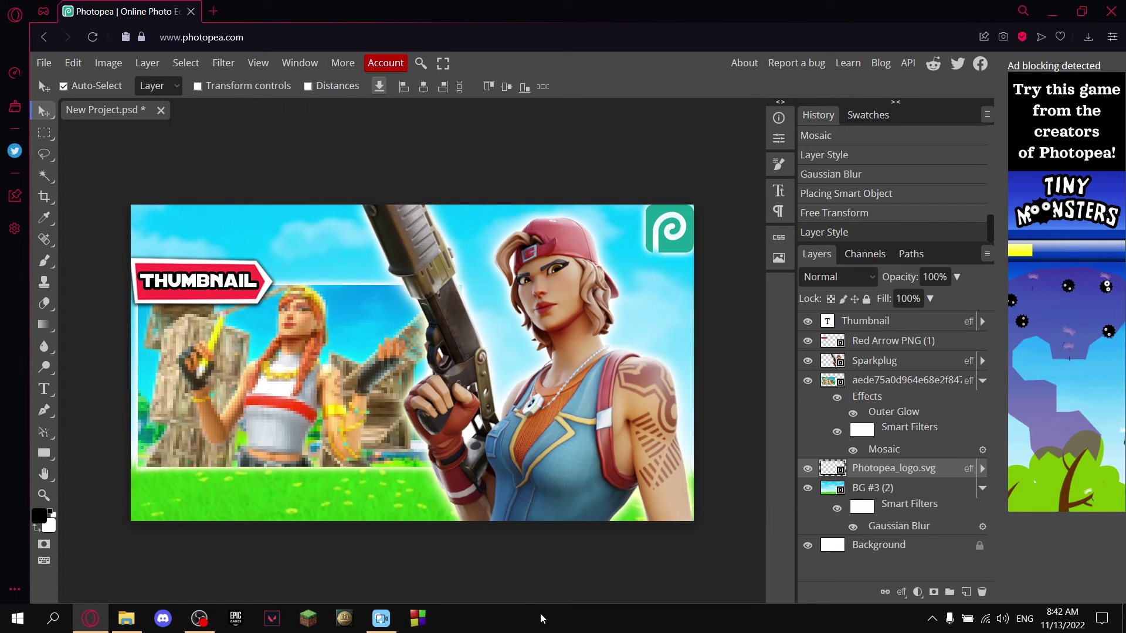
Export the thumbnail as a 99% quality PNG and select New Project (15).png in Downloads.
{"action": "left_click", "coordinate": [44, 65]}
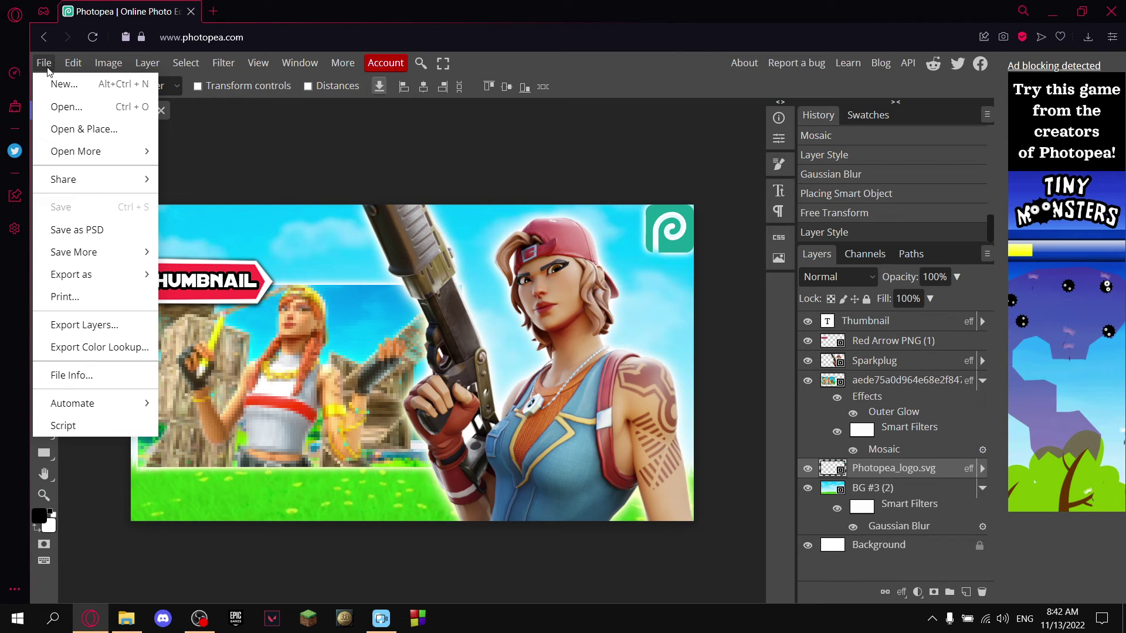
{"action": "mouse_move", "coordinate": [90, 284]}
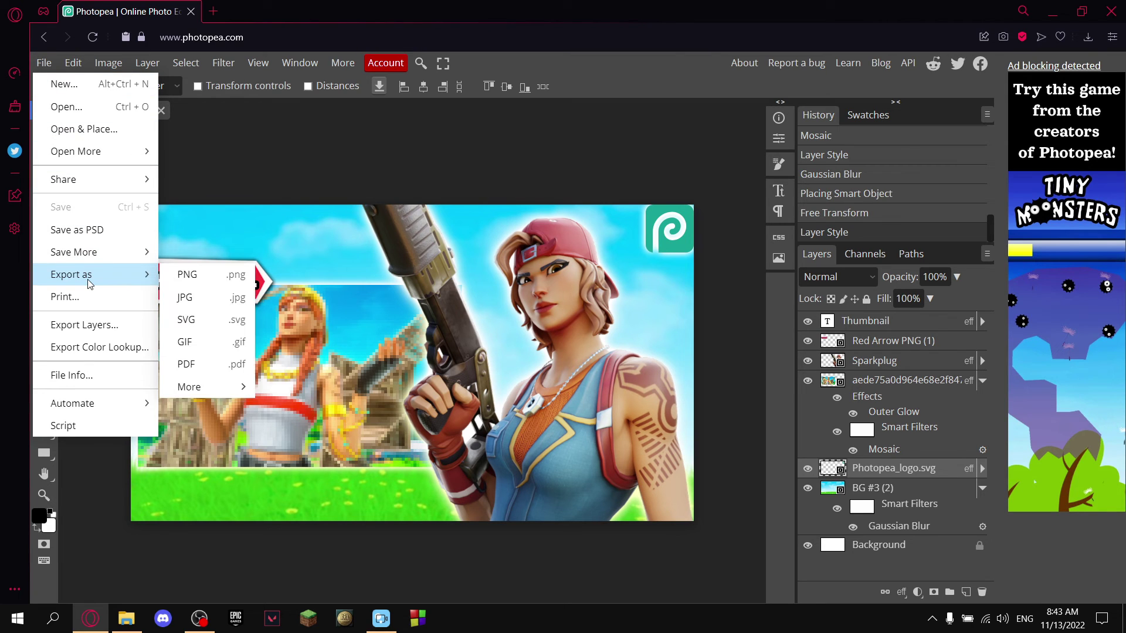
{"action": "left_click", "coordinate": [183, 276]}
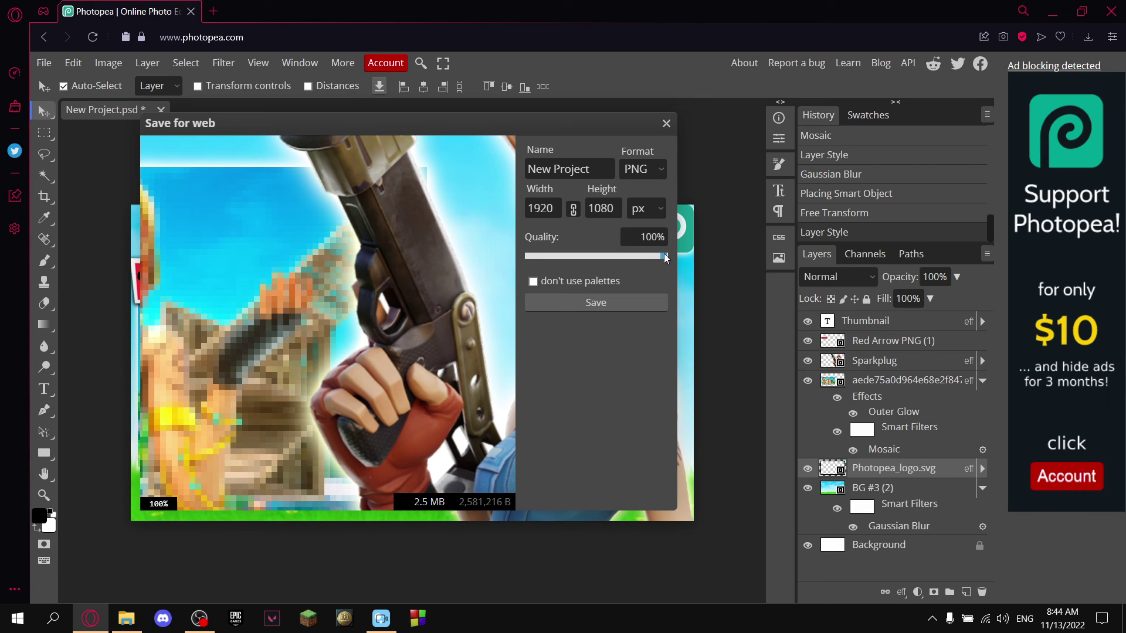
{"action": "left_click_drag", "start_coordinate": [666, 258], "coordinate": [665, 259]}
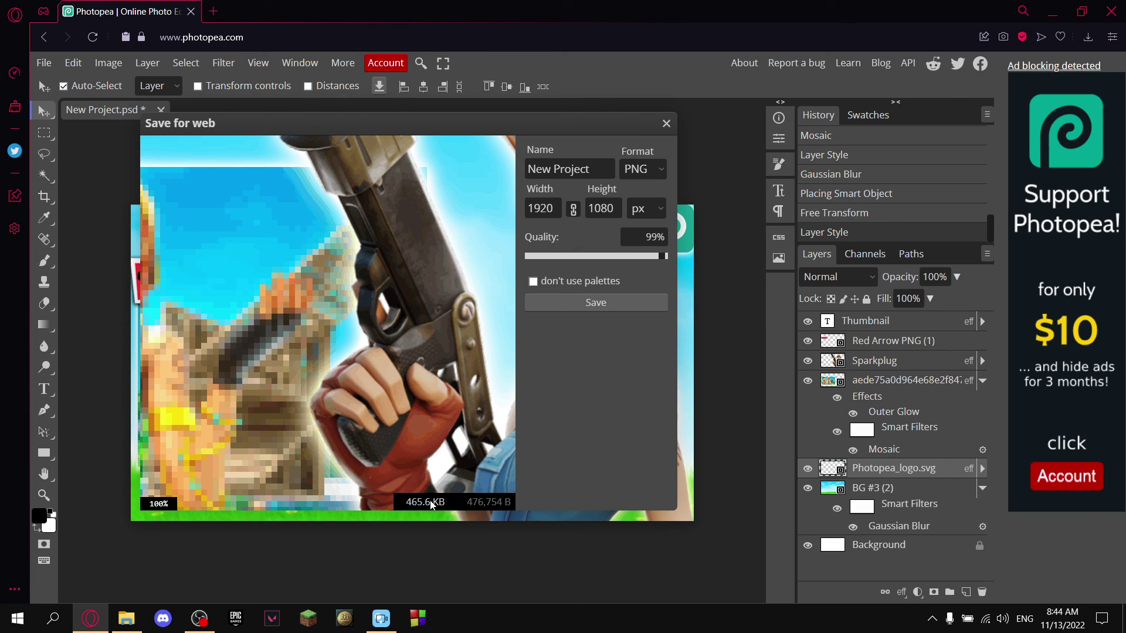
{"action": "left_click", "coordinate": [598, 302]}
{"action": "key", "text": "alt+Tab"}
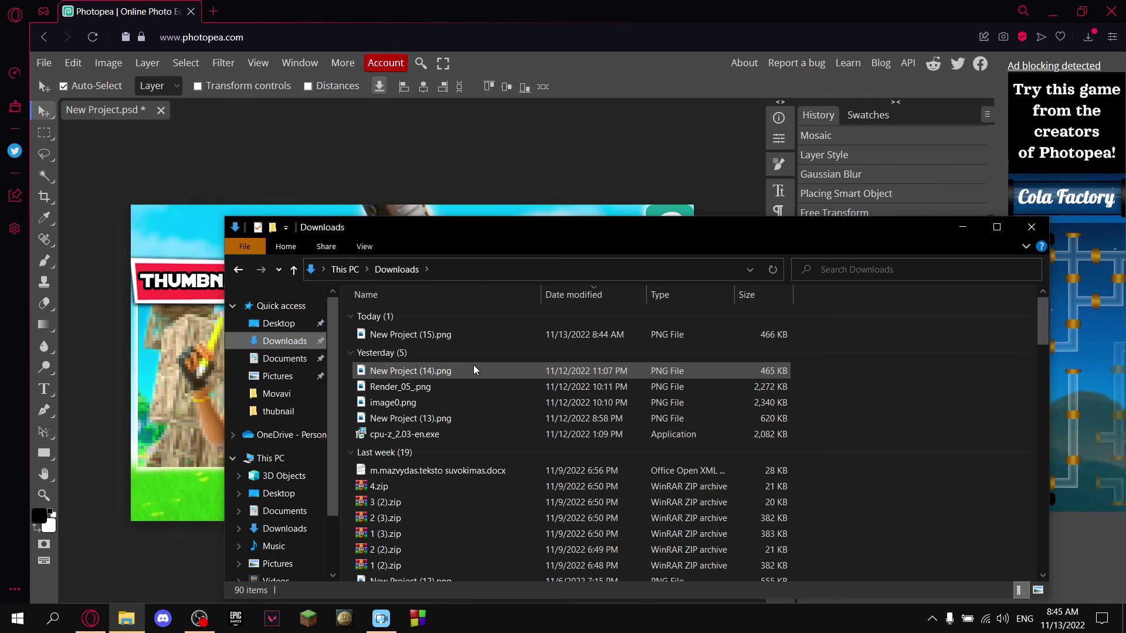
{"action": "left_click", "coordinate": [457, 333]}
Open New Project (15).png in Photos to check the banner, both skins and the logo.
{"action": "double_click", "coordinate": [456, 334]}
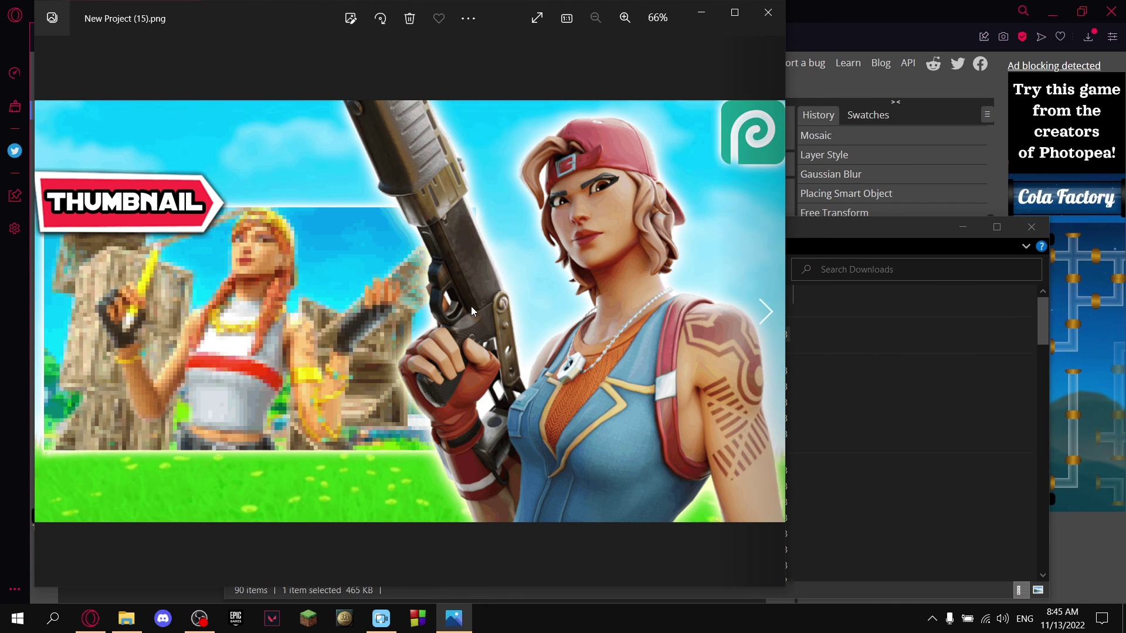